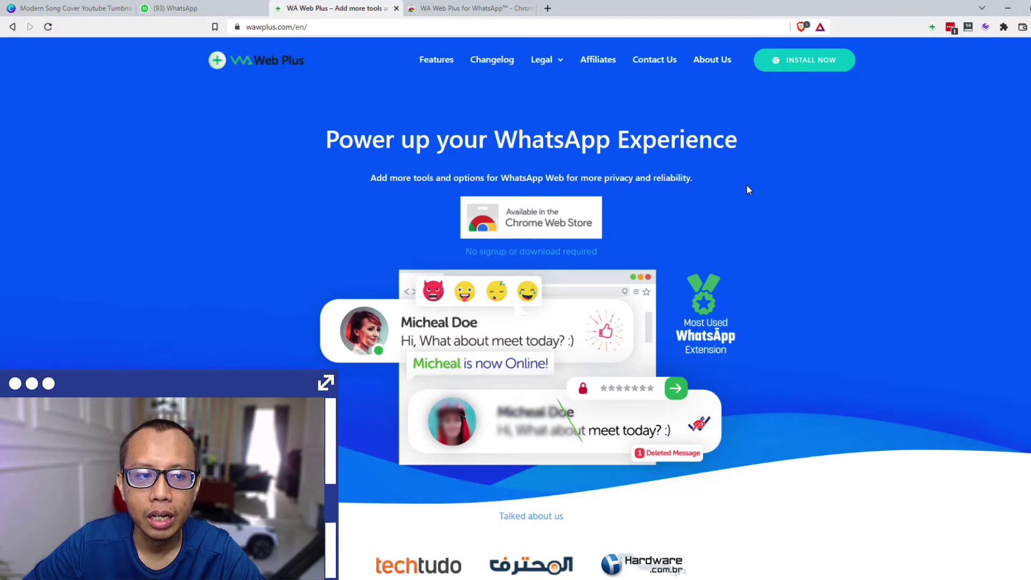
Look through the WA Web Plus homepage for its productivity features, privacy, customization and app integration sections.
scroll(748, 190, "down", 2)
scroll(748, 190, "up", 2)
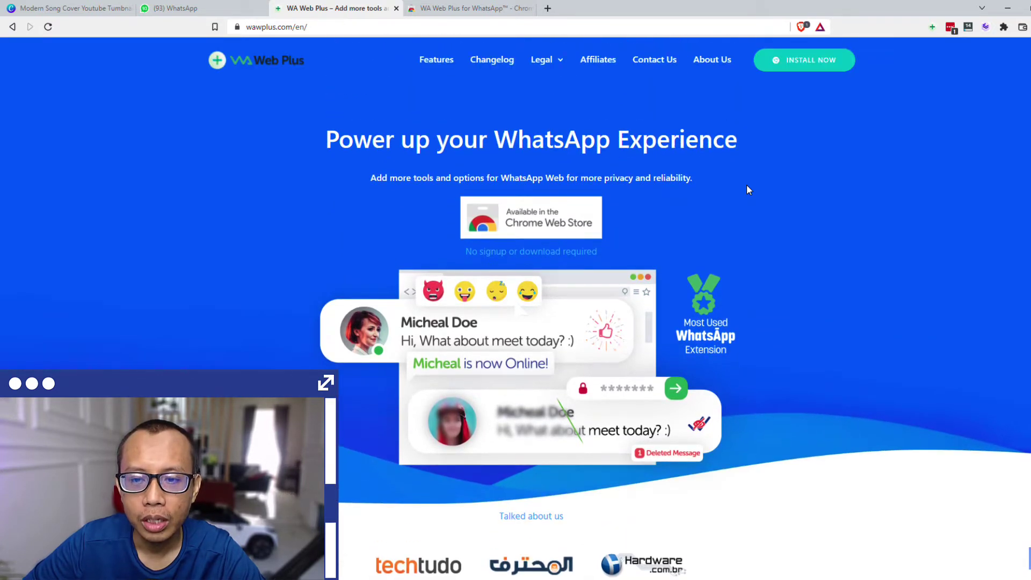
scroll(747, 186, "down", 8)
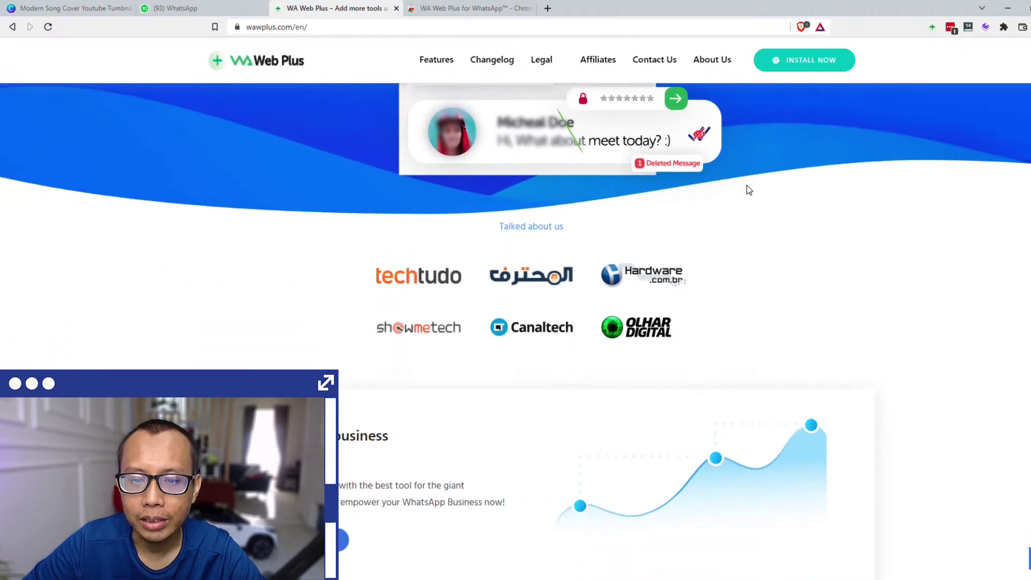
scroll(748, 190, "down", 7)
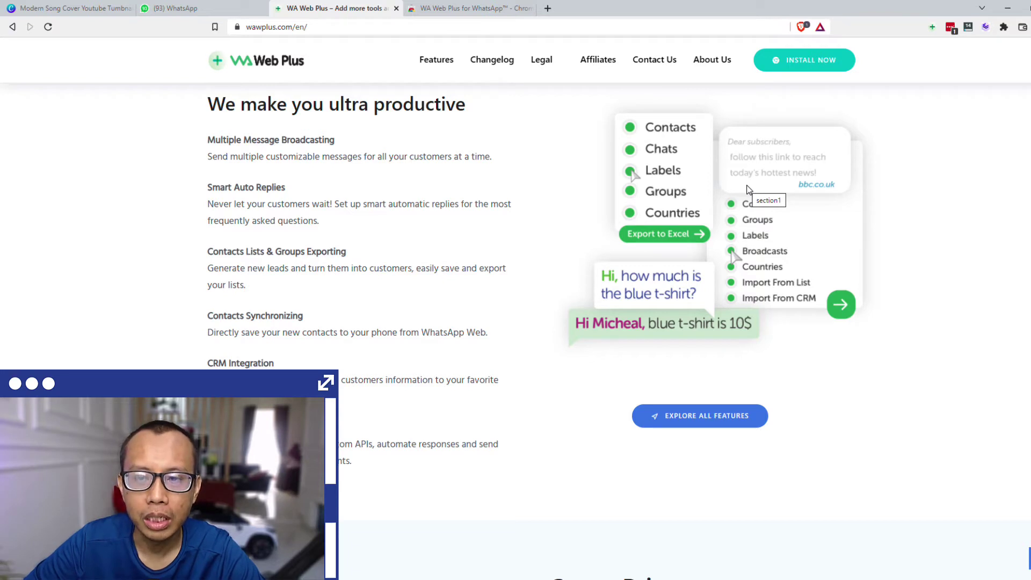
scroll(748, 189, "down", 5)
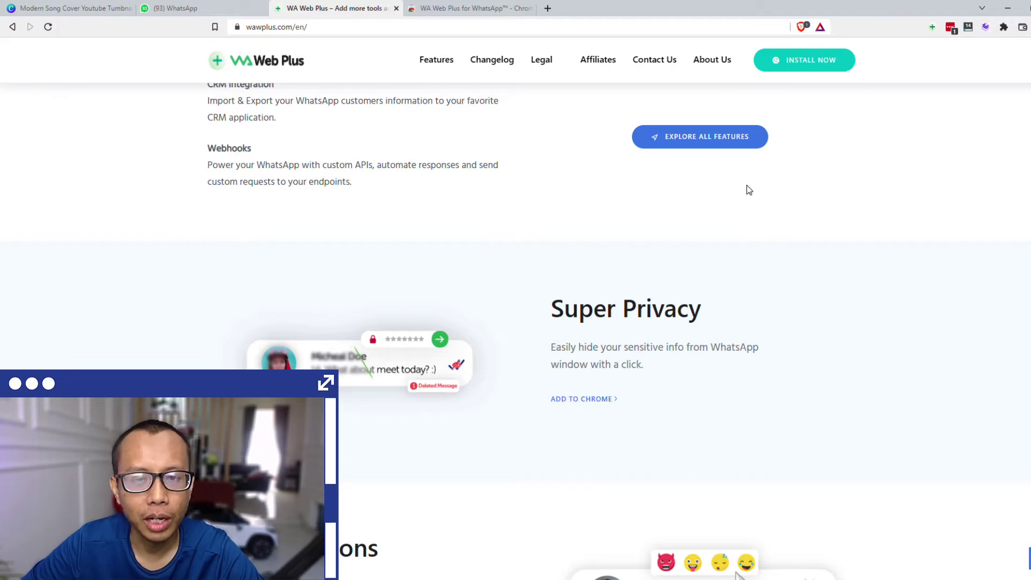
scroll(750, 190, "down", 5)
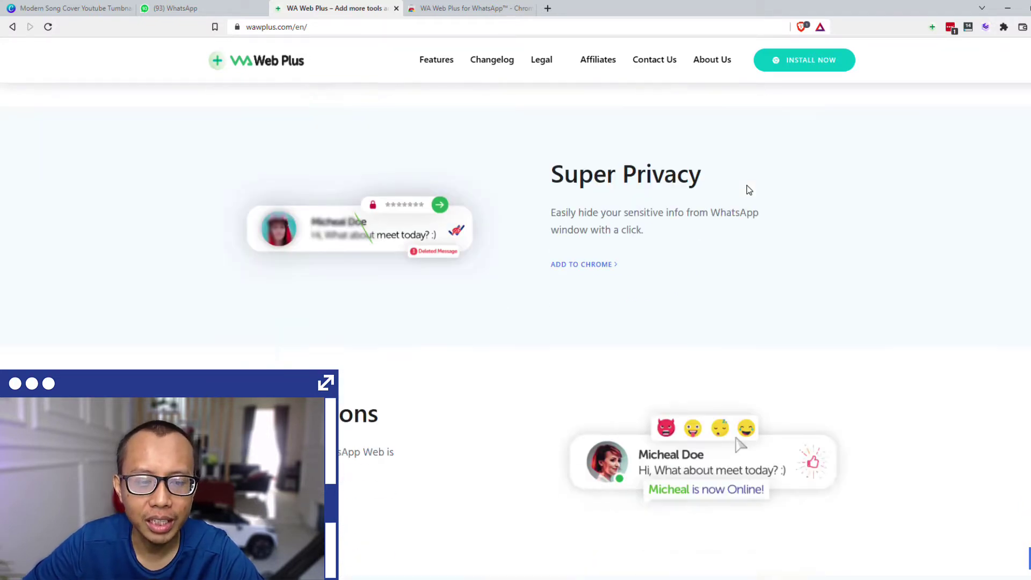
scroll(750, 190, "down", 3)
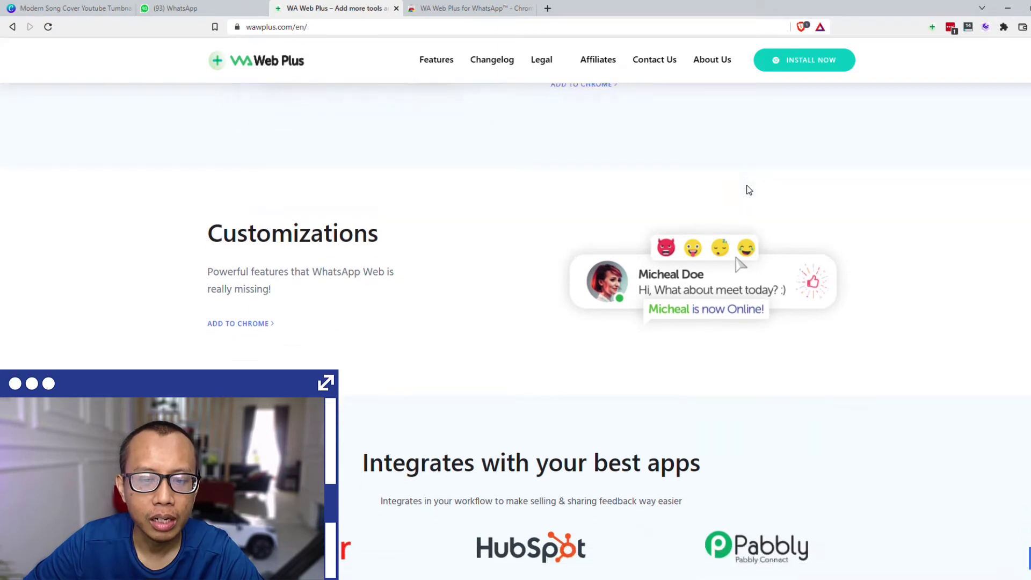
scroll(749, 190, "down", 3)
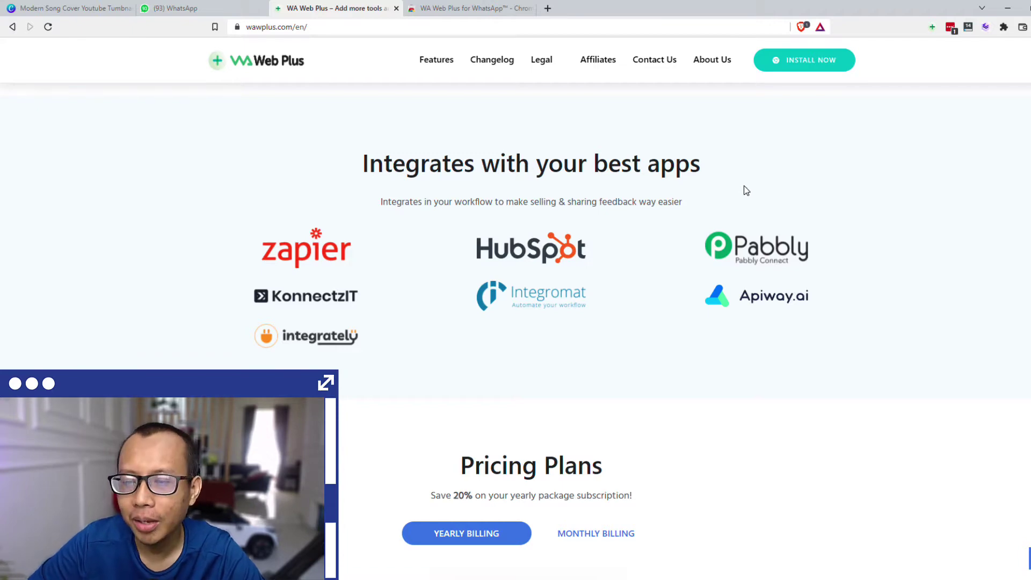
scroll(746, 190, "down", 1)
scroll(746, 190, "up", 15)
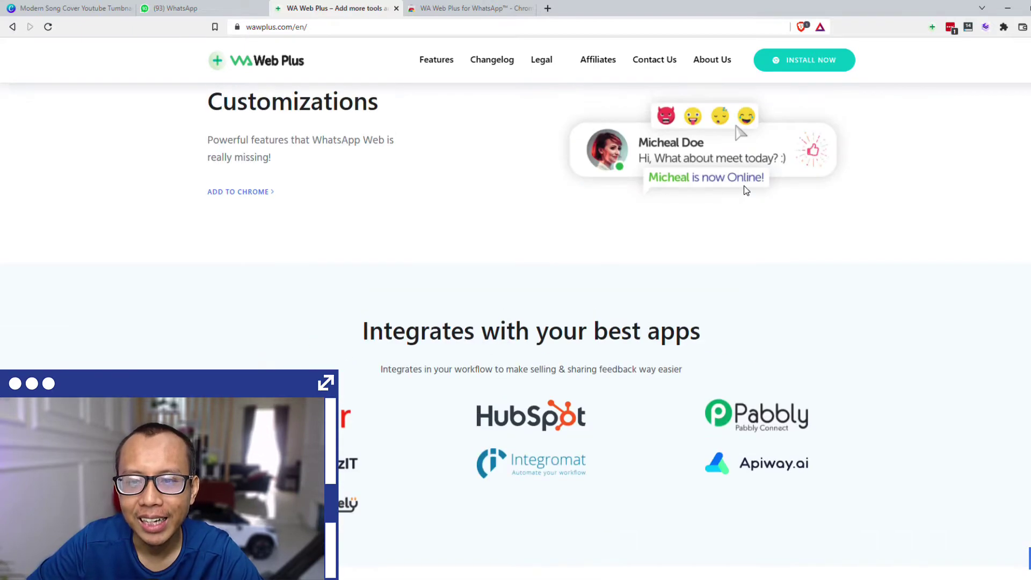
scroll(746, 190, "up", 10)
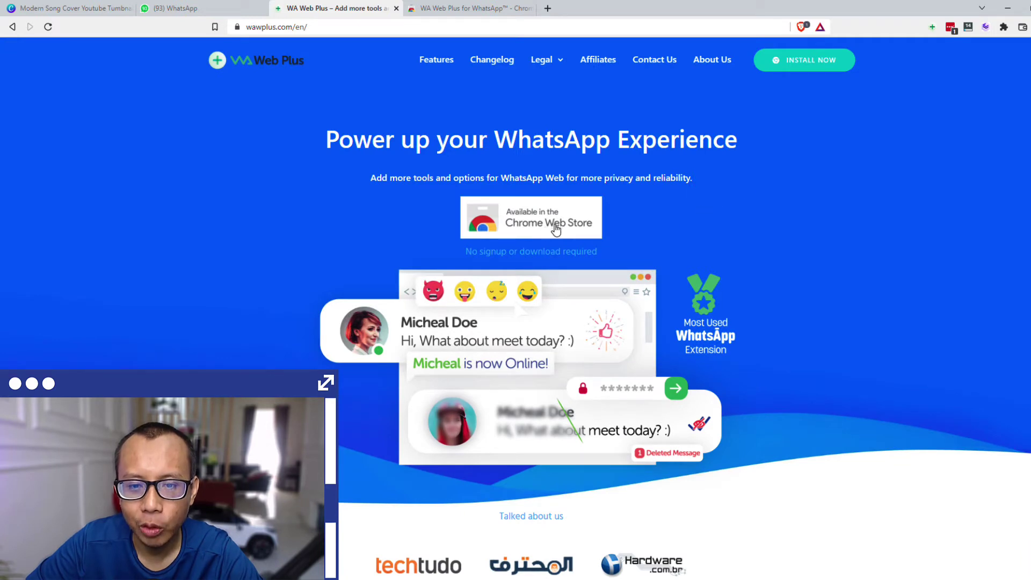
Open the WA Web Plus for WhatsApp page in the Chrome Web Store and view all its preview images.
left_click(484, 8)
scroll(585, 153, "up", 3)
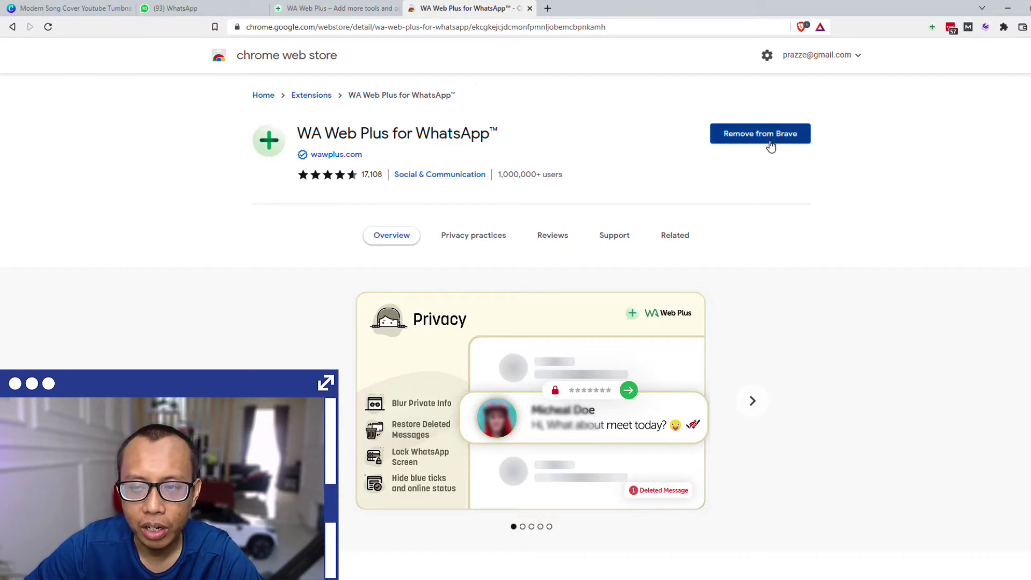
left_click(743, 149)
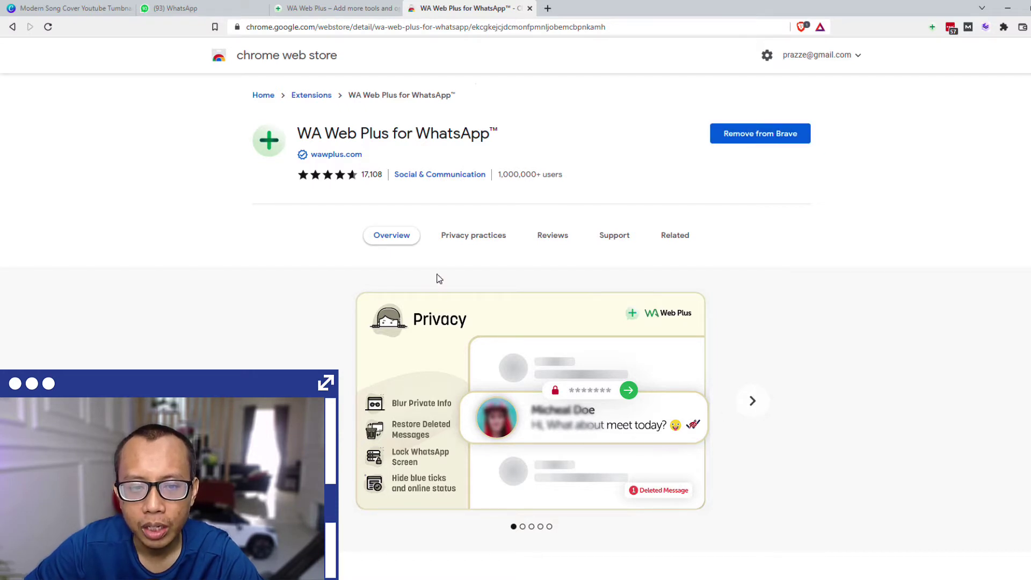
scroll(723, 413, "down", 1)
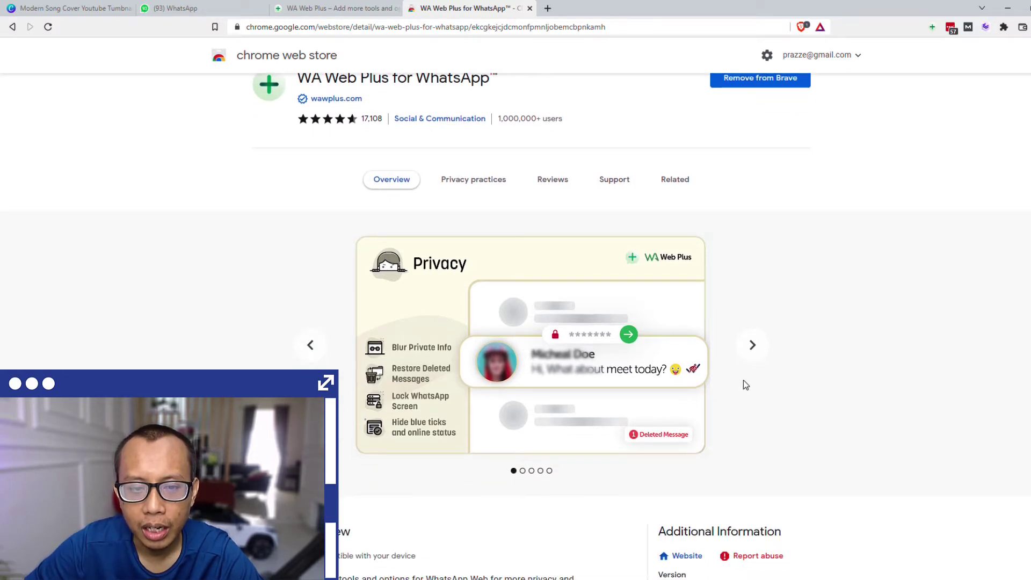
left_click(752, 345)
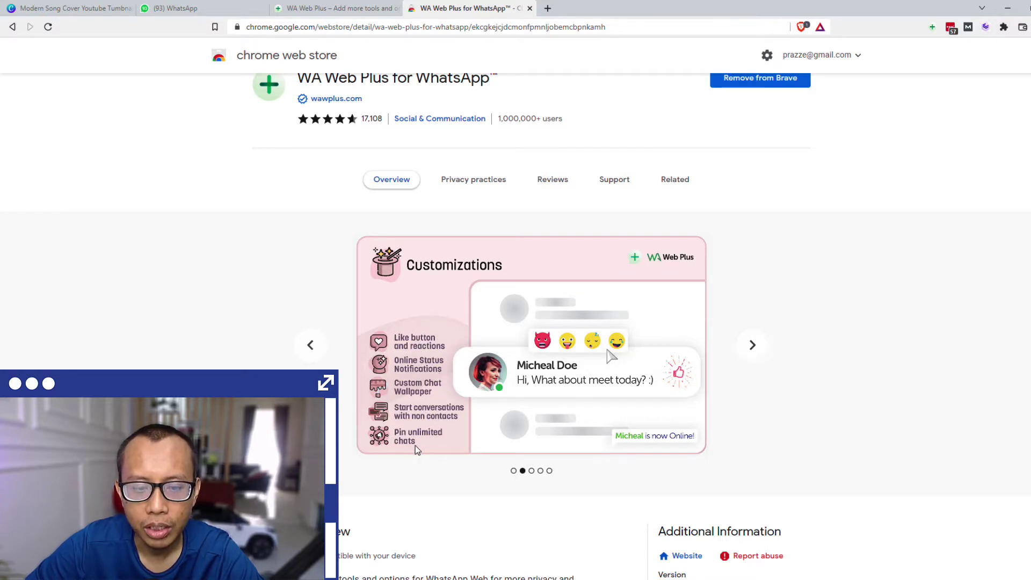
left_click(752, 346)
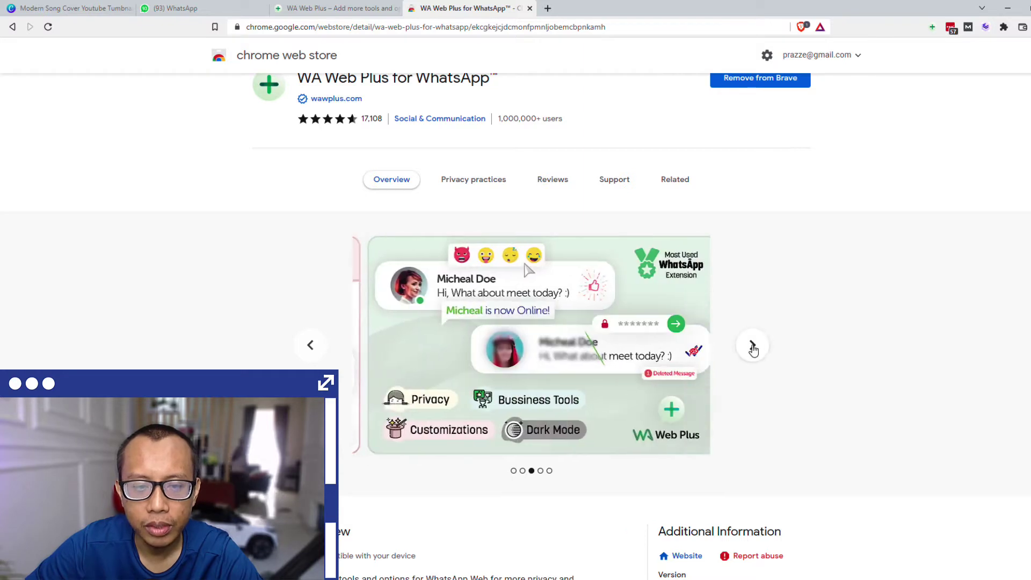
left_click(753, 347)
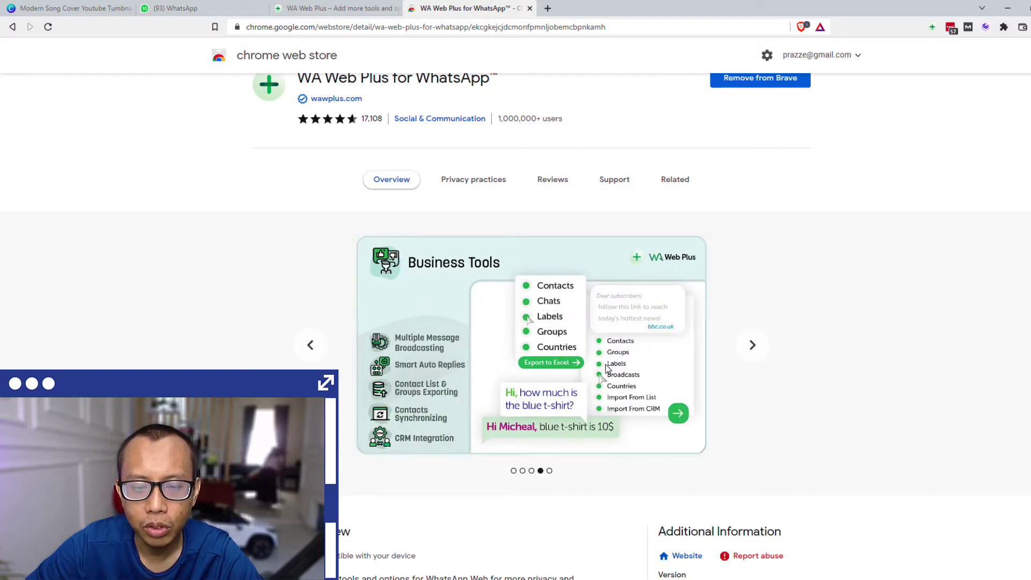
left_click(753, 347)
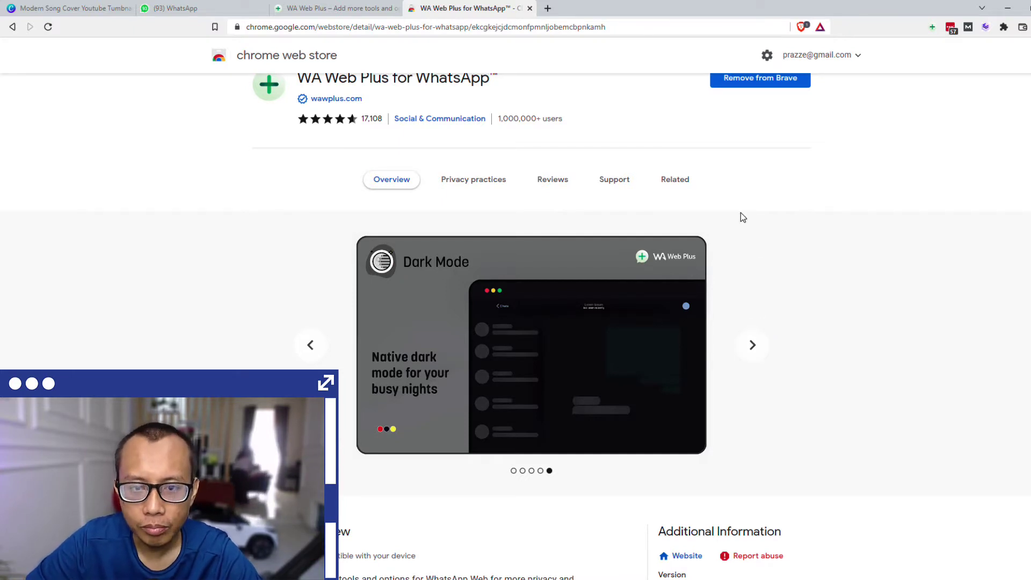
Unpin the WA Web Plus for WhatsApp extension and pin it again in the browser's extension list.
left_click(1004, 28)
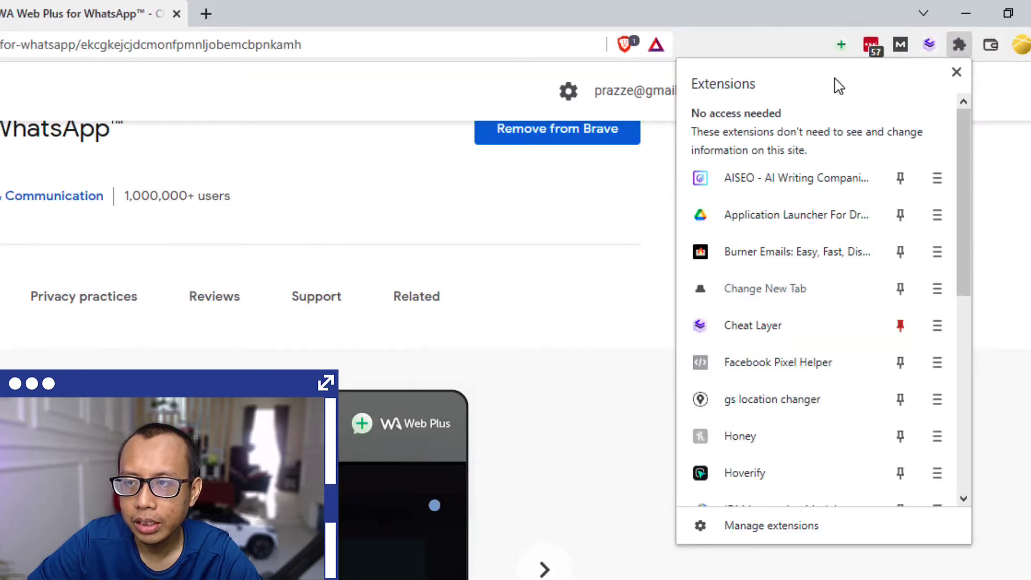
scroll(832, 369, "down", 4)
scroll(832, 370, "down", 4)
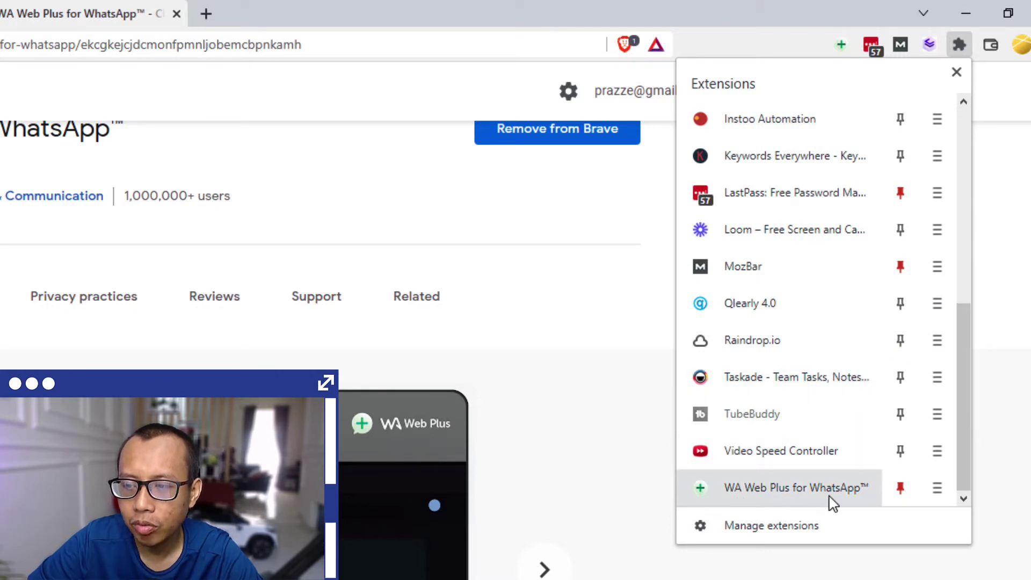
left_click(903, 490)
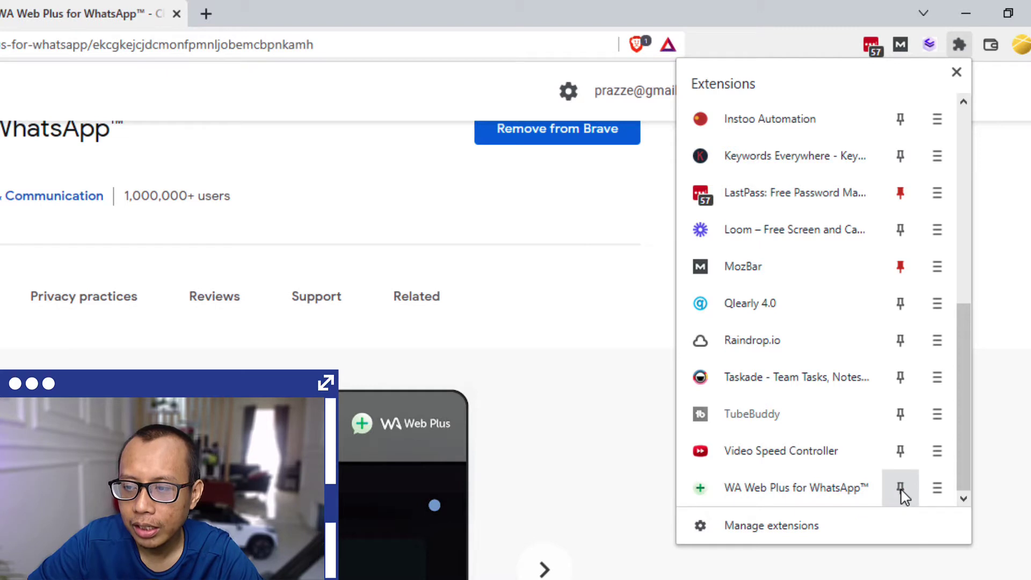
left_click(901, 490)
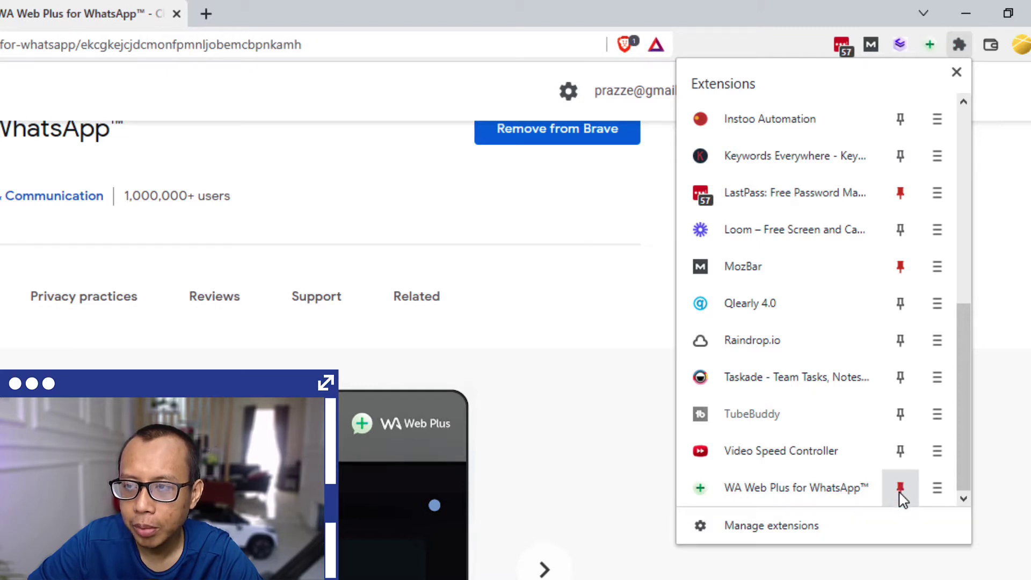
scroll(907, 150, "up", 1)
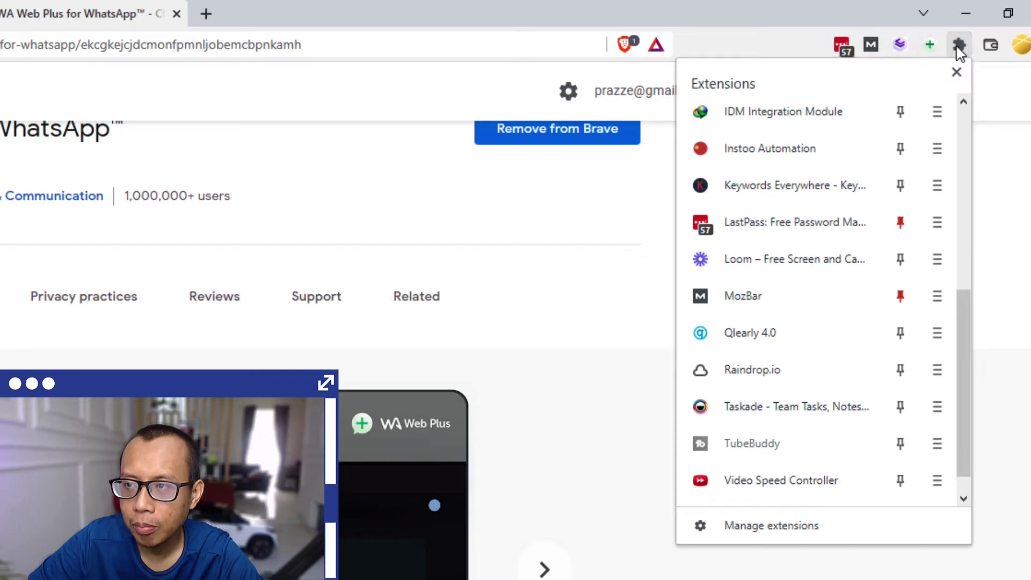
scroll(908, 494, "down", 1)
key("Escape")
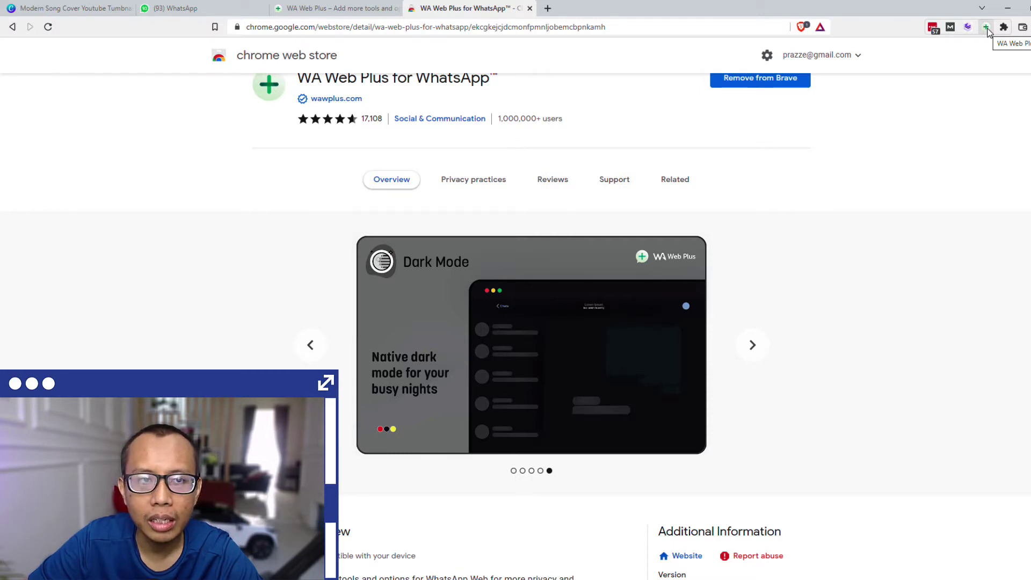
Go to WhatsApp Web through the WA Web Plus extension and show its Enhancements settings.
left_click(987, 28)
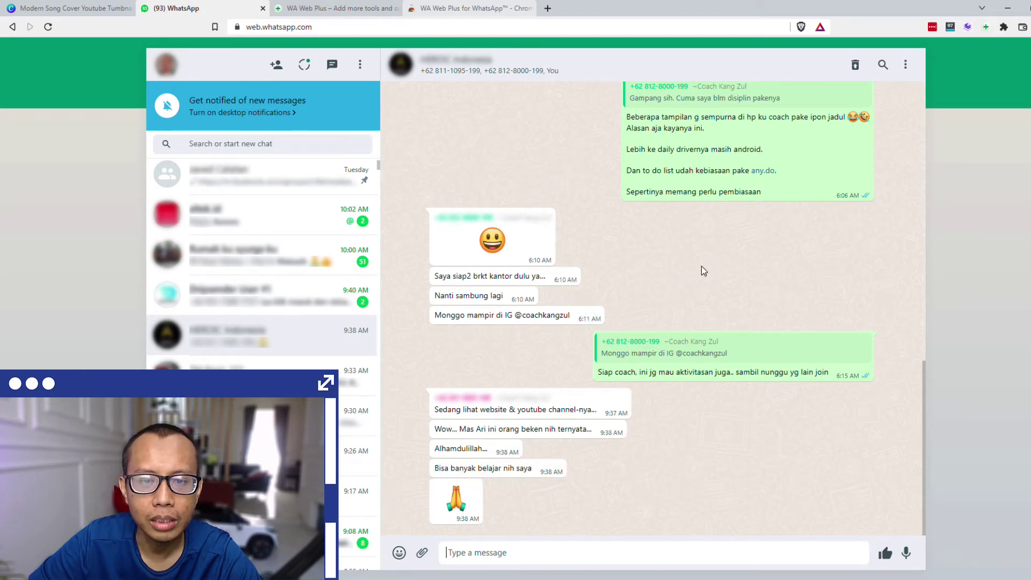
left_click(987, 28)
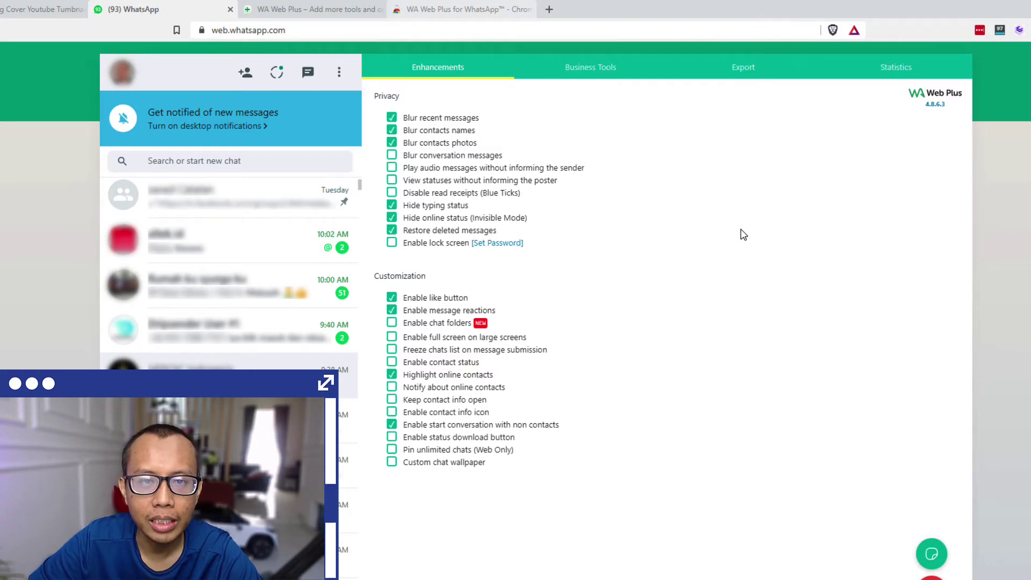
Try disabling the blur for contacts photos, contacts names and recent messages, and re-enable each of them.
left_click(392, 144)
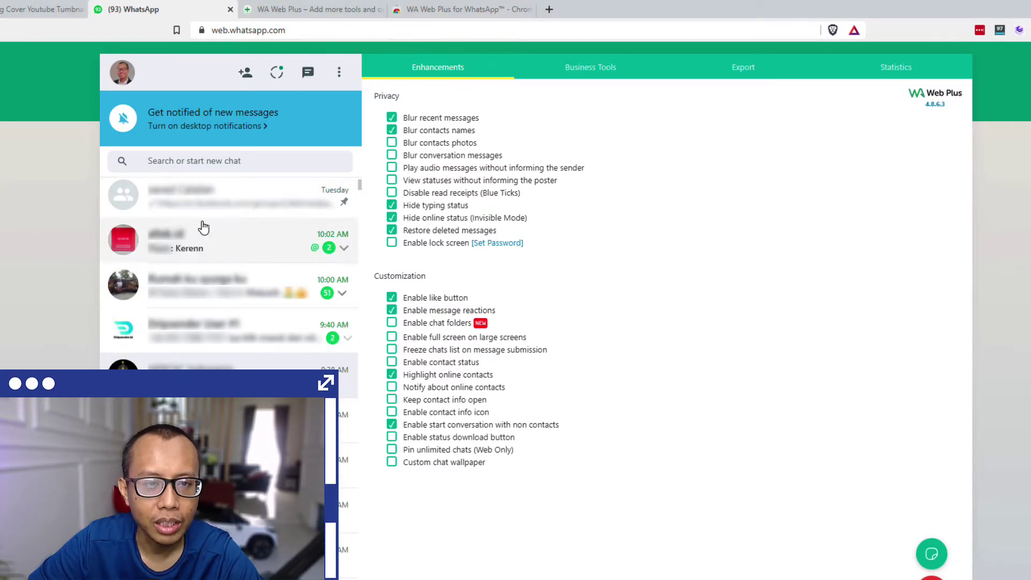
left_click(392, 144)
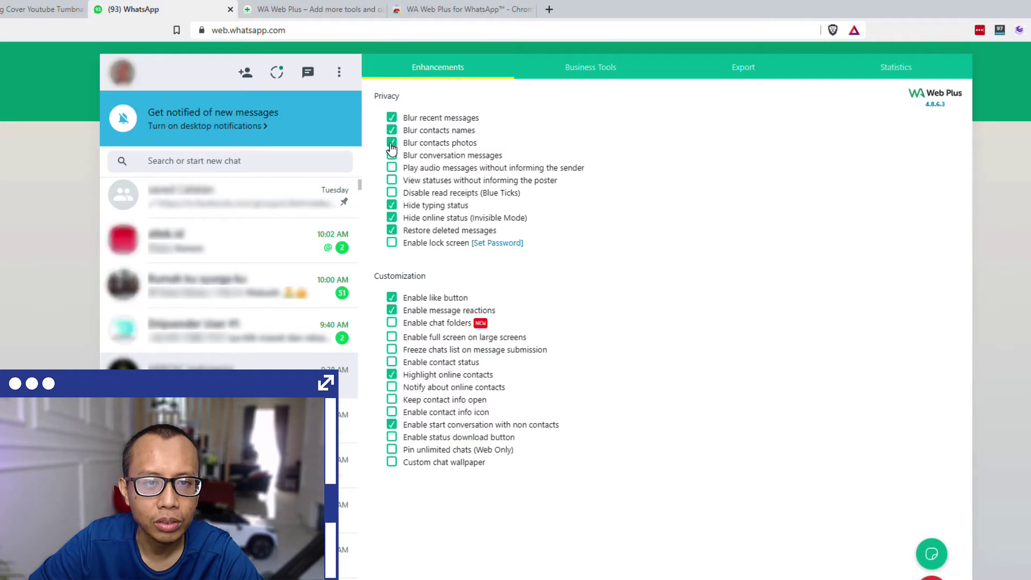
left_click(392, 131)
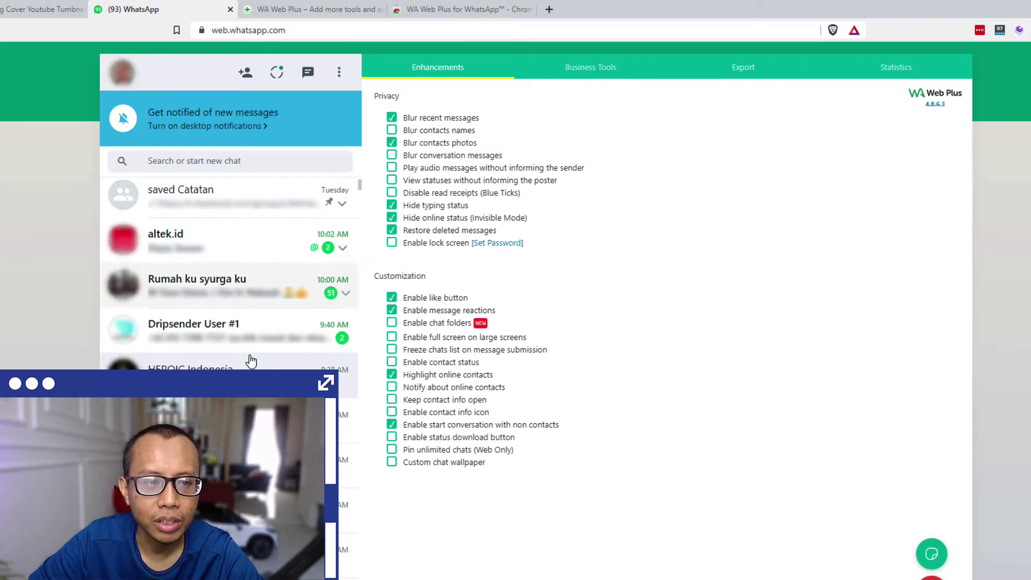
left_click(391, 119)
left_click(391, 118)
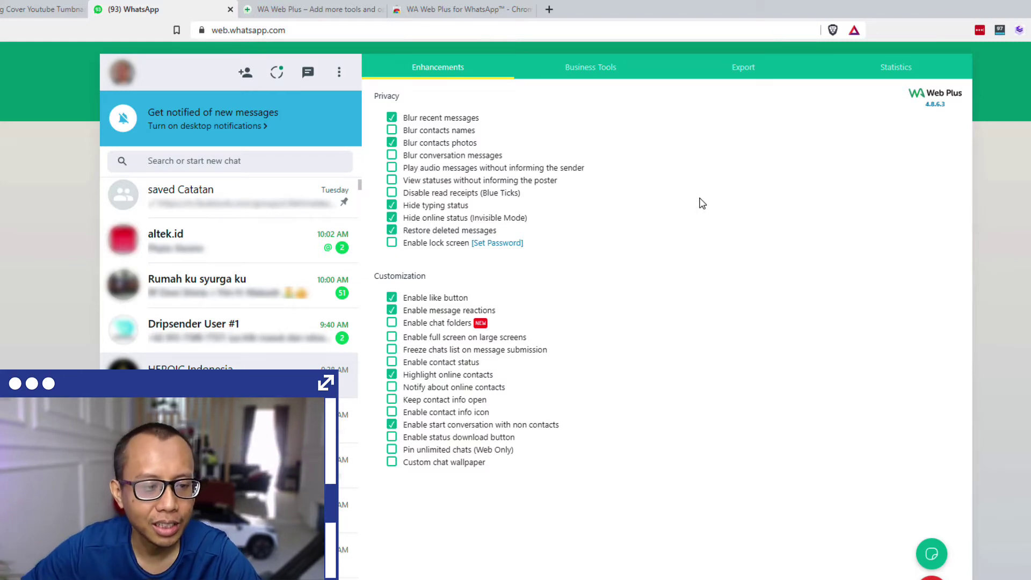
left_click(393, 132)
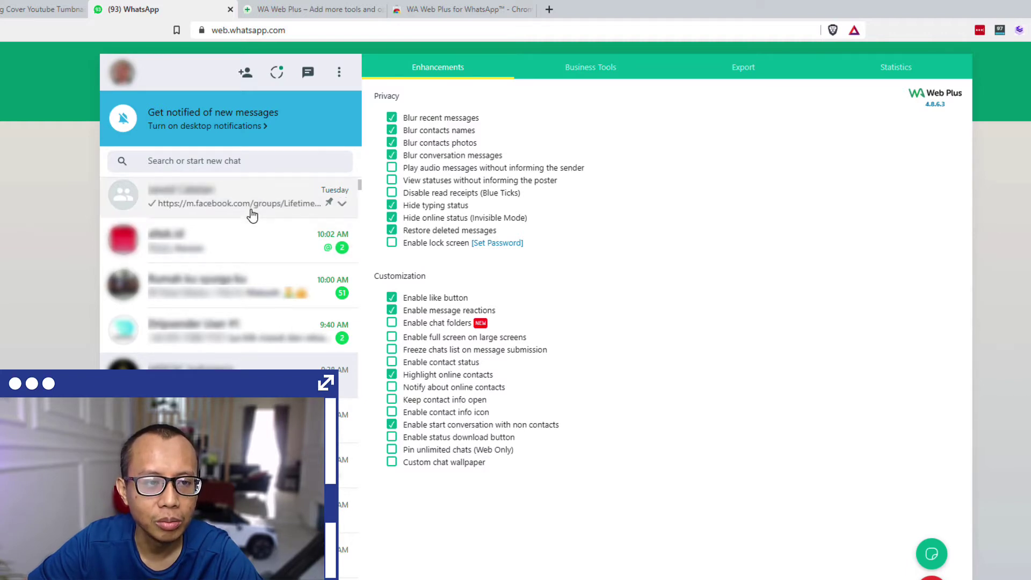
Enable Blur conversation messages, preview it in the pinned saved notes chat and return to the WA Web Plus settings.
left_click(318, 207)
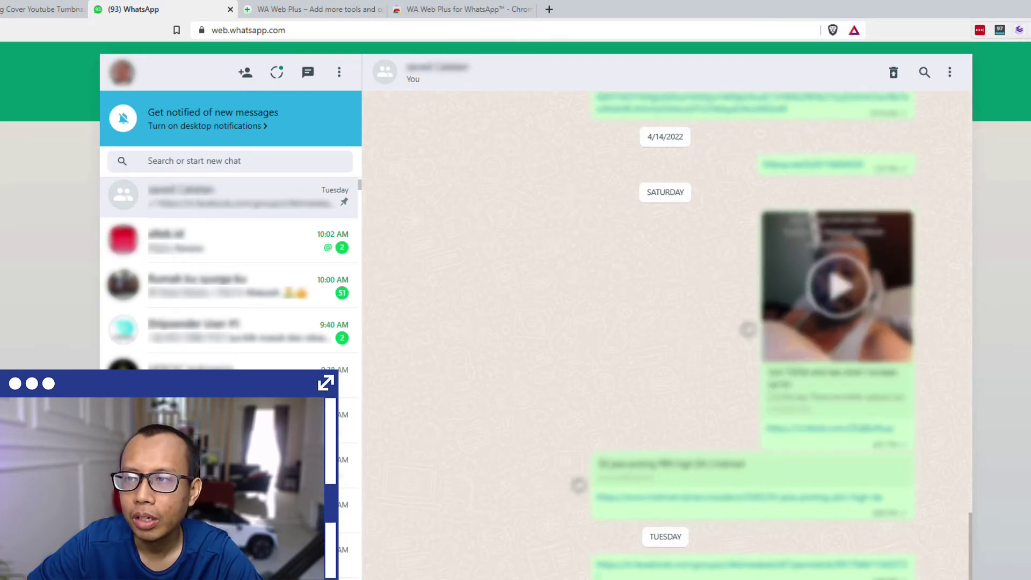
left_click(1030, 31)
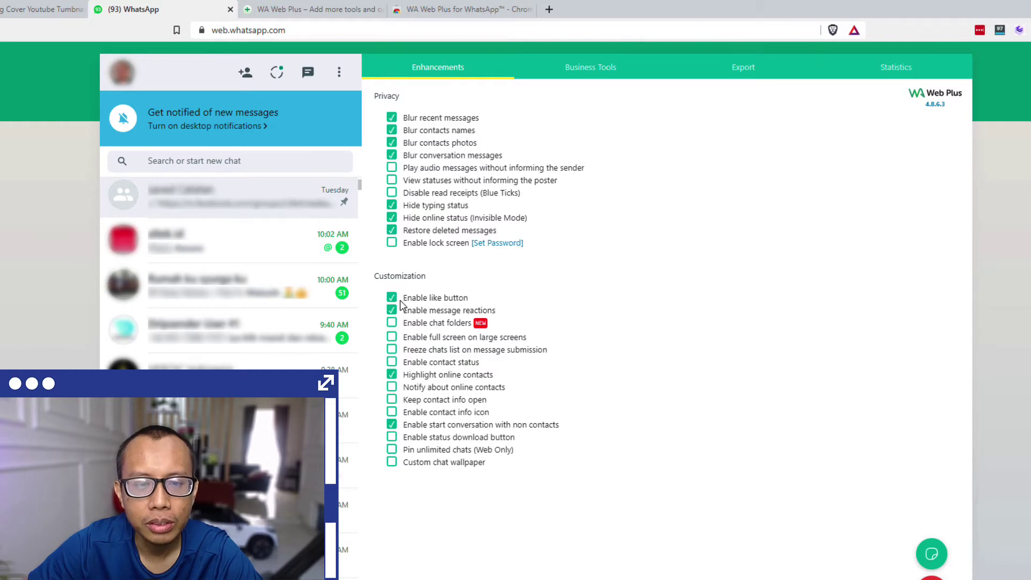
Try the full screen on large screens option and switch it off again.
left_click(392, 339)
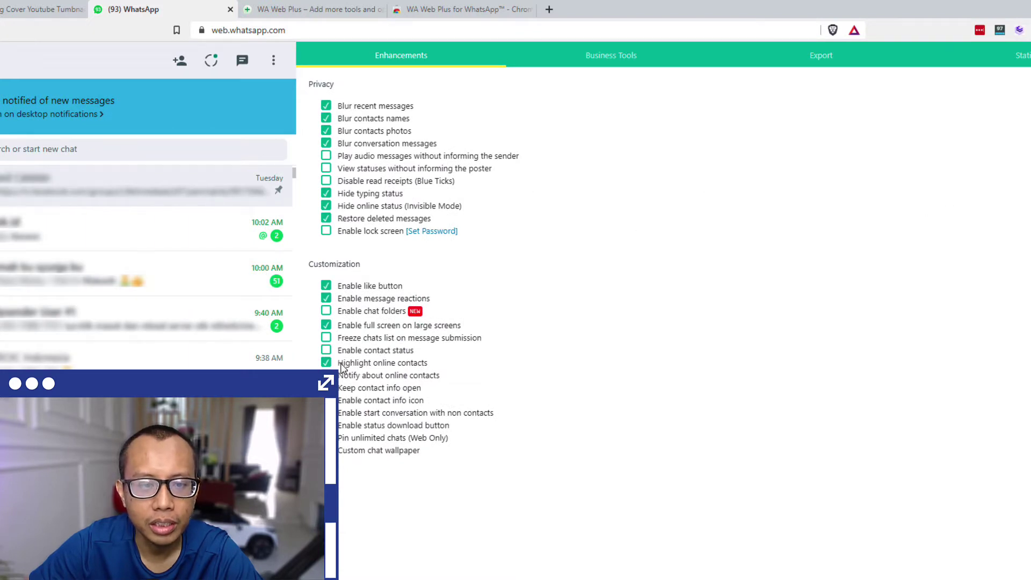
left_click(326, 325)
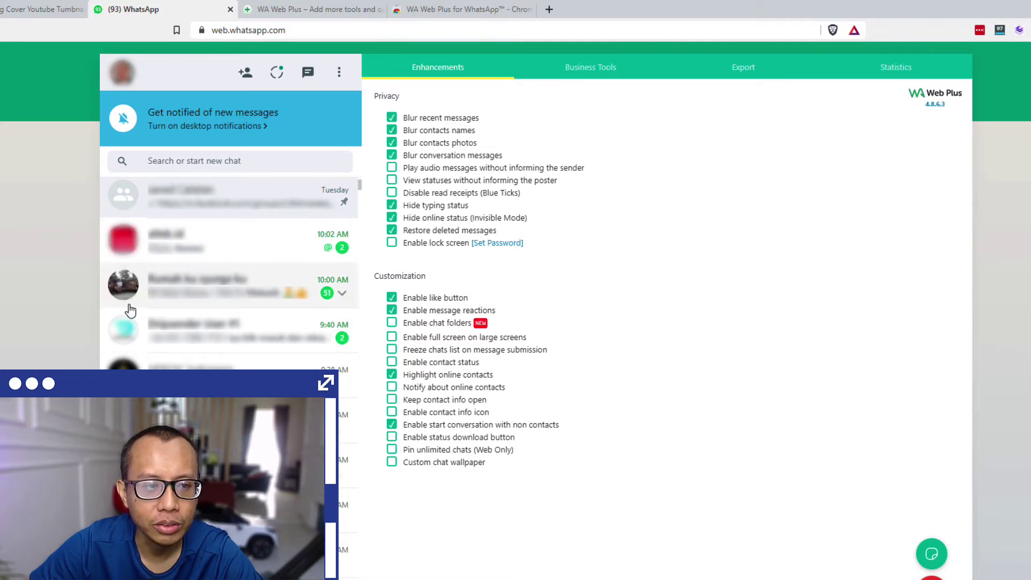
Look through the chat list for highlighted online contacts.
scroll(130, 310, "down", 5)
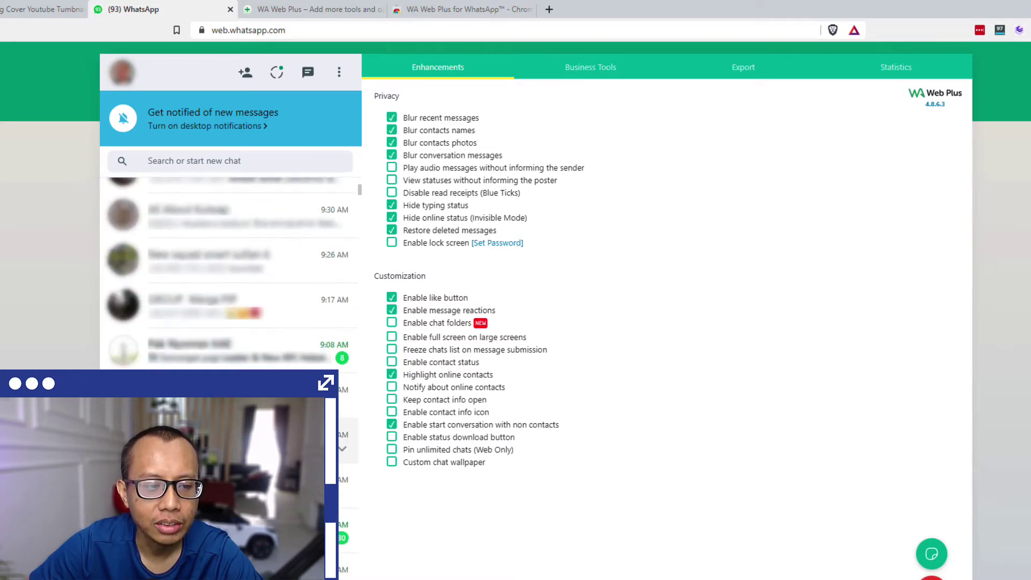
scroll(260, 266, "up", 5)
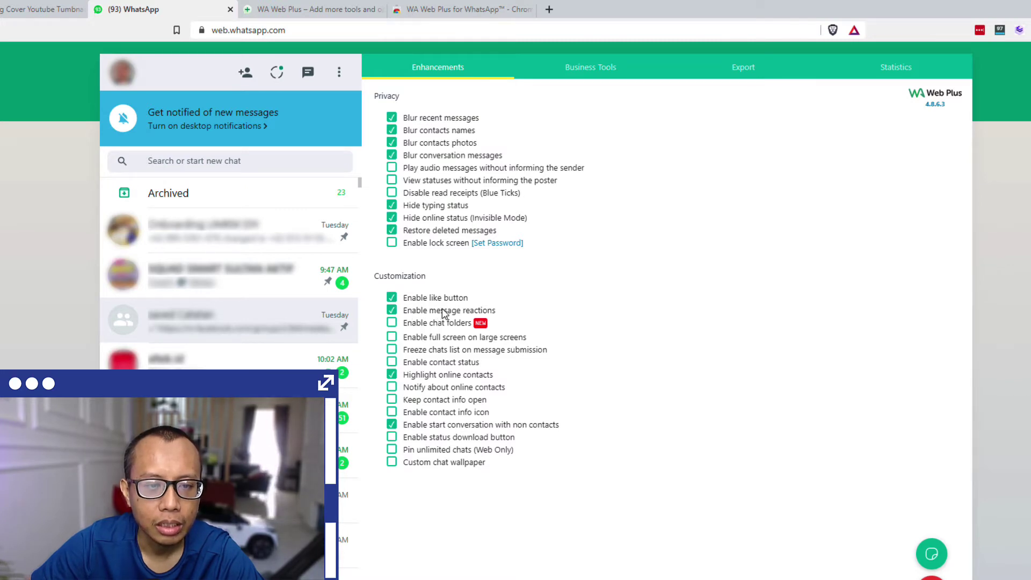
Preview the group chat directly below the pinned saved notes chat and return to the WA Web Plus settings.
left_click(248, 361)
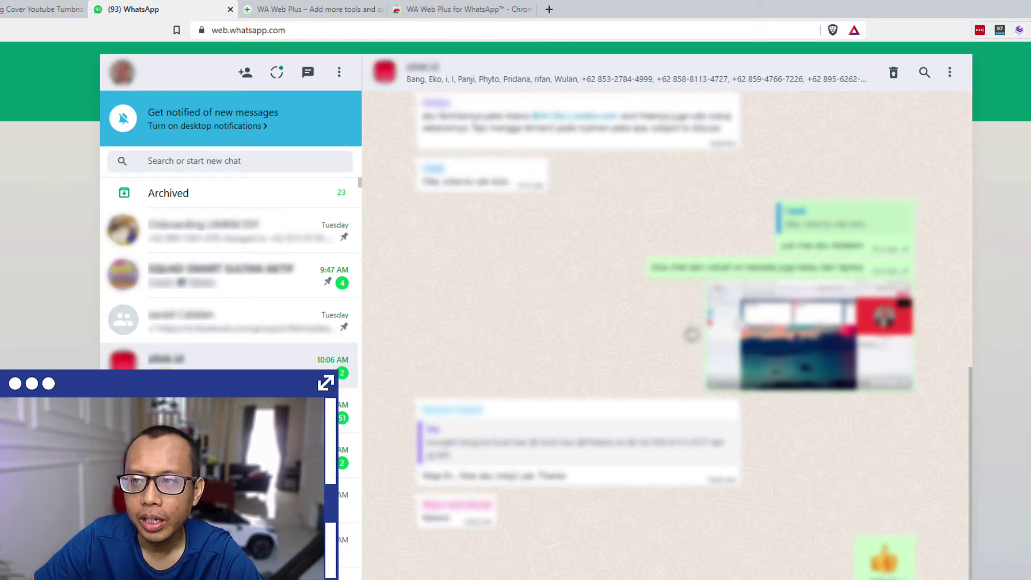
left_click(1020, 30)
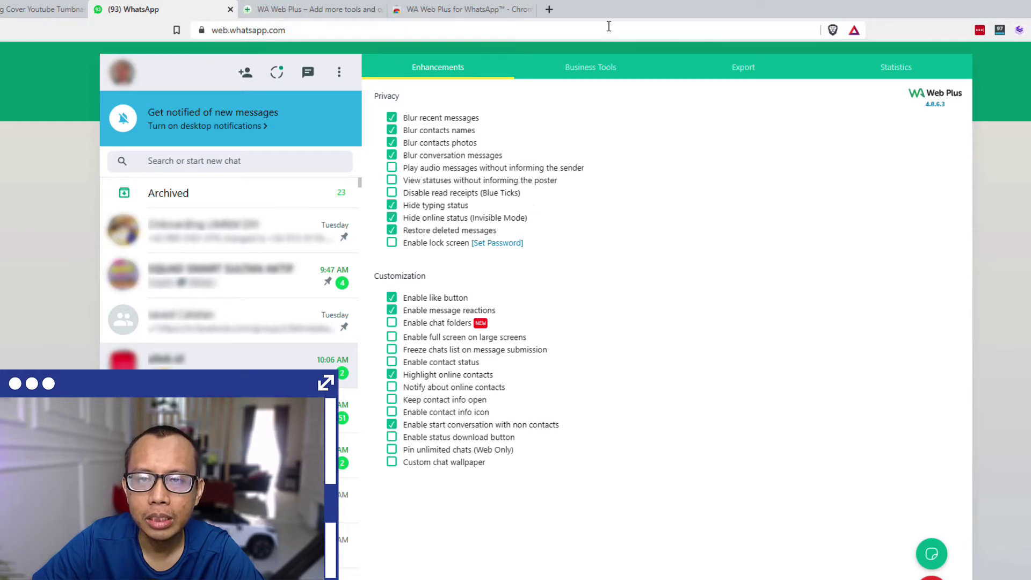
Look at the Import From List option of the Broadcasting business tool and cancel the import without adding targets.
left_click(606, 70)
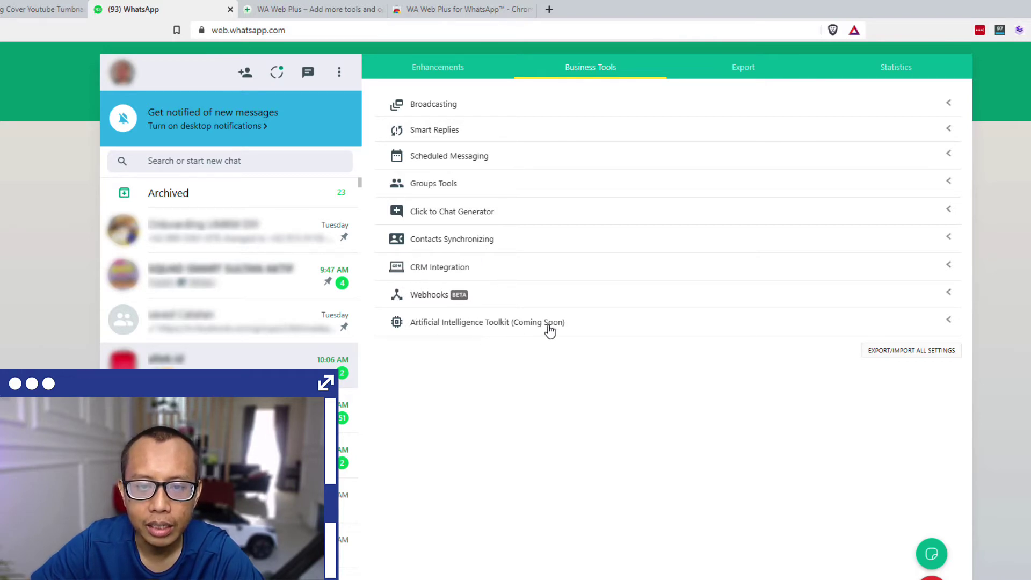
left_click(498, 105)
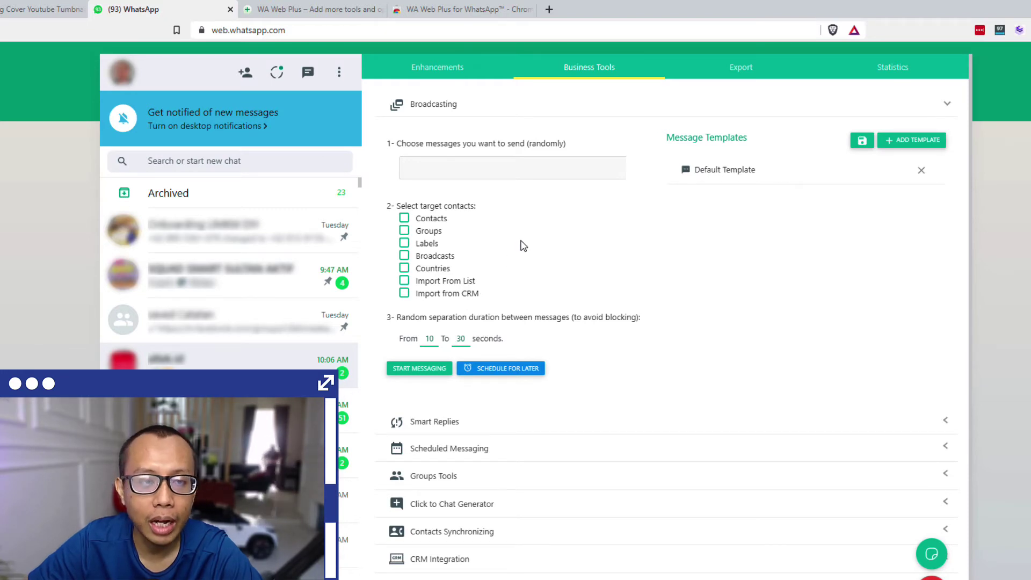
left_click(403, 283)
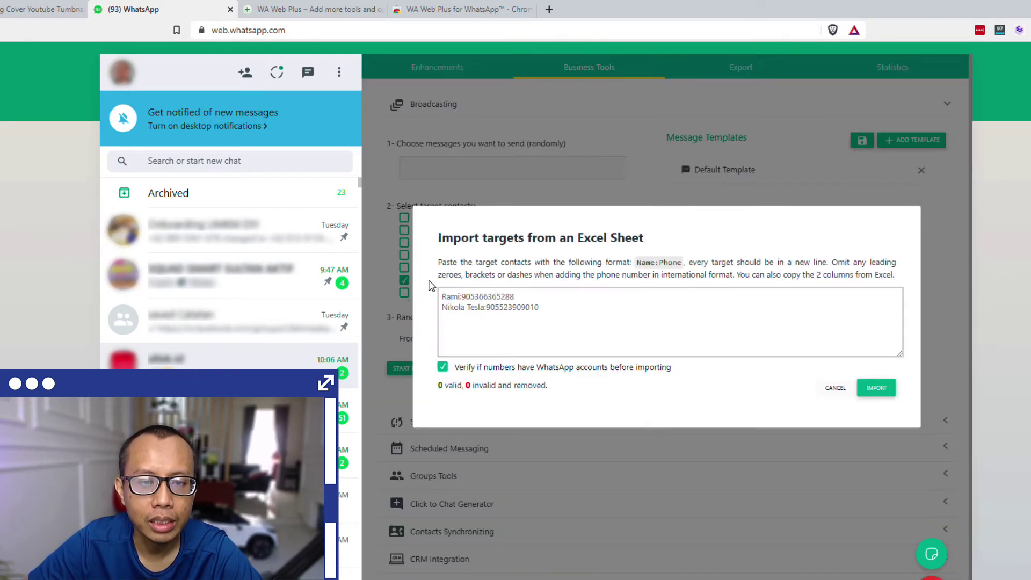
left_click(501, 314)
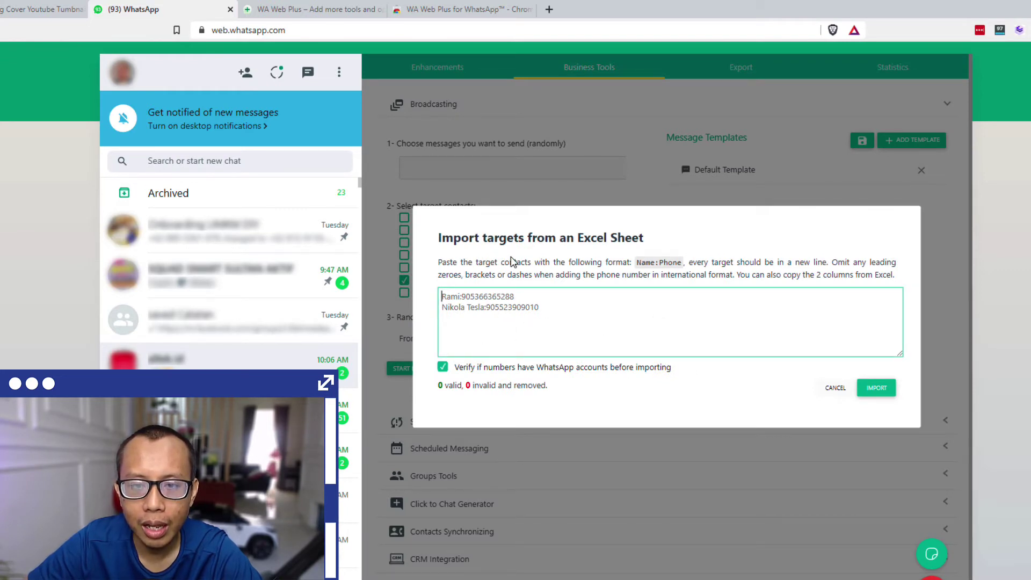
left_click(835, 387)
left_click(404, 280)
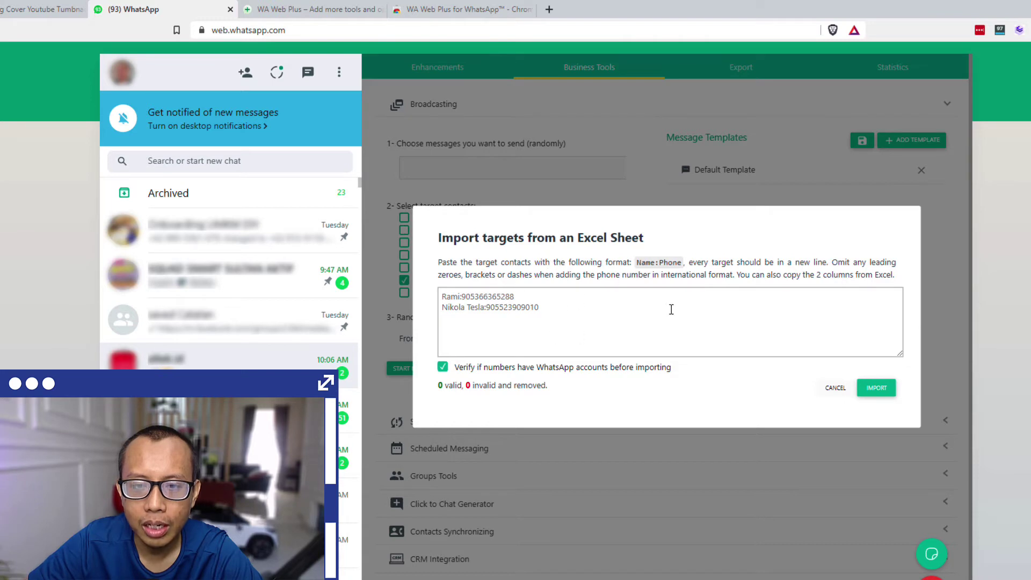
left_click(835, 387)
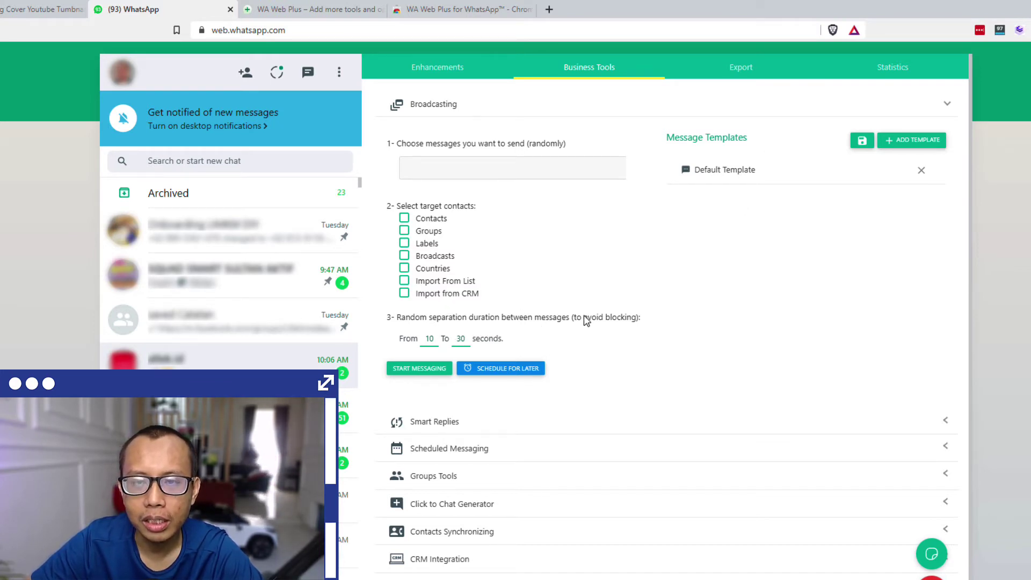
Set the export of contacts from specific groups to exclude contact name, group name, admin status and country, keeping only the phone number.
left_click(732, 75)
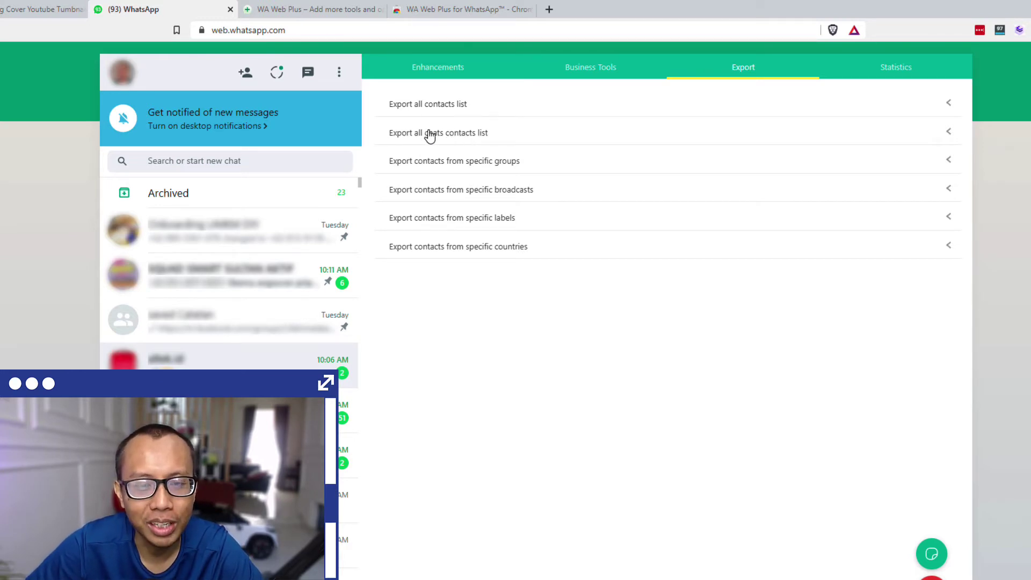
left_click(478, 172)
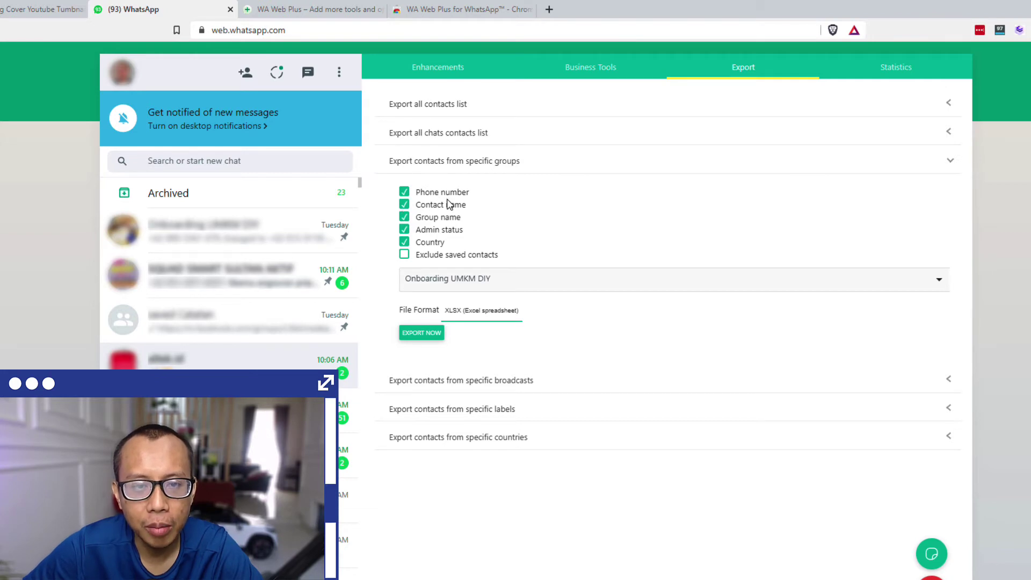
left_click(405, 208)
left_click(404, 217)
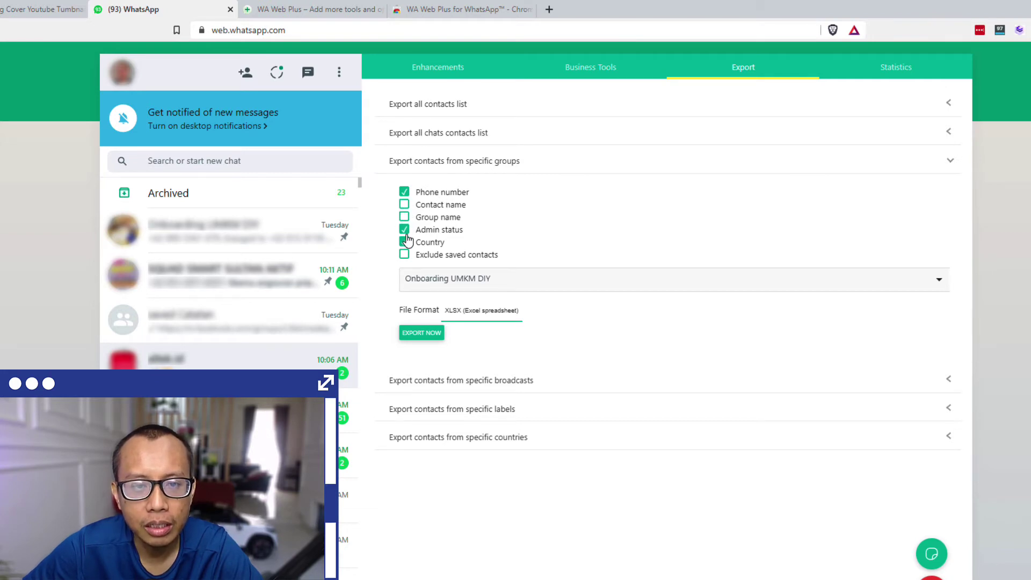
left_click(404, 230)
left_click(406, 243)
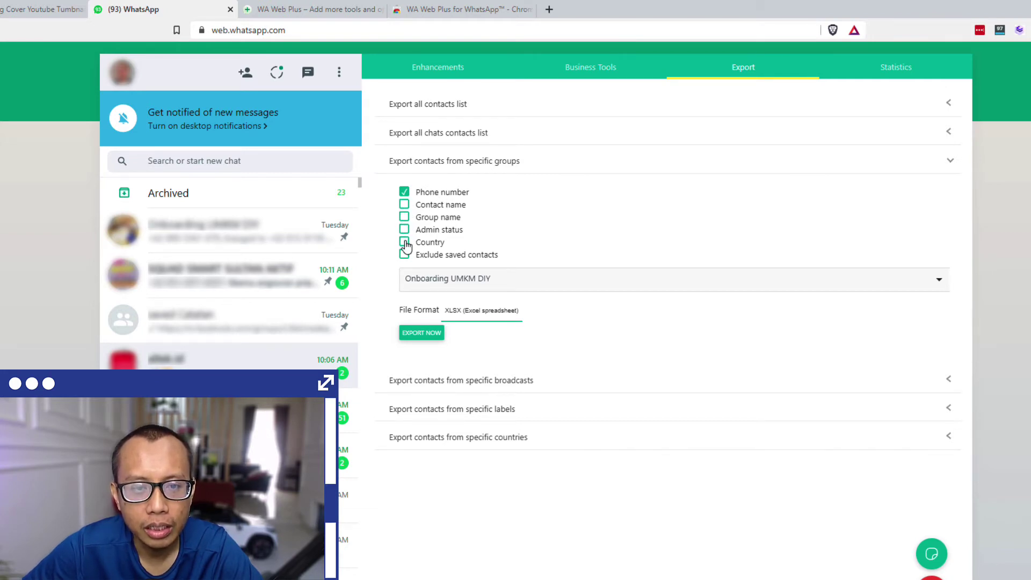
Choose the Expertnya Family group and export its contacts as an XLSX spreadsheet to the Downloads folder.
left_click(530, 286)
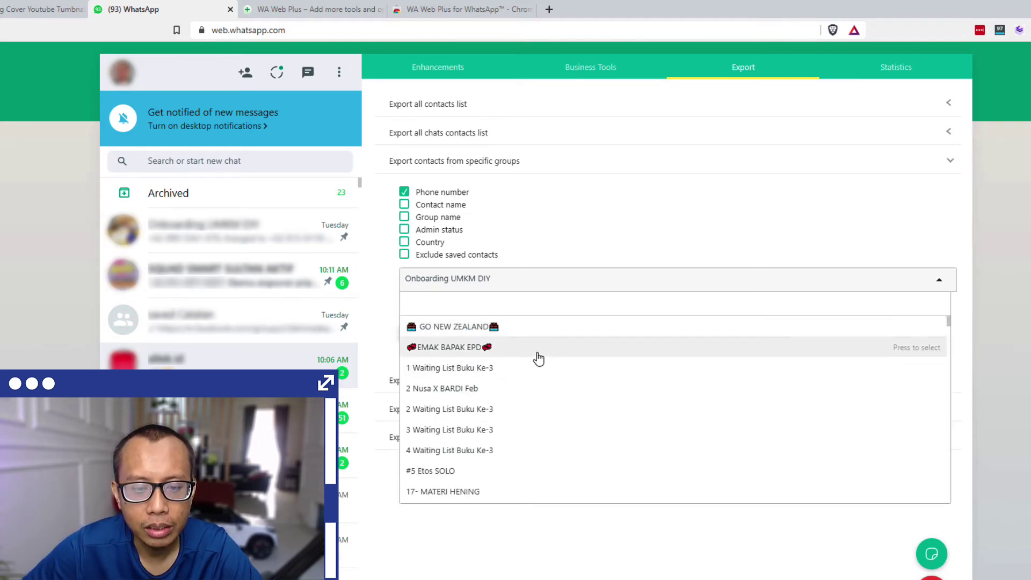
scroll(536, 357, "down", 3)
scroll(536, 357, "up", 3)
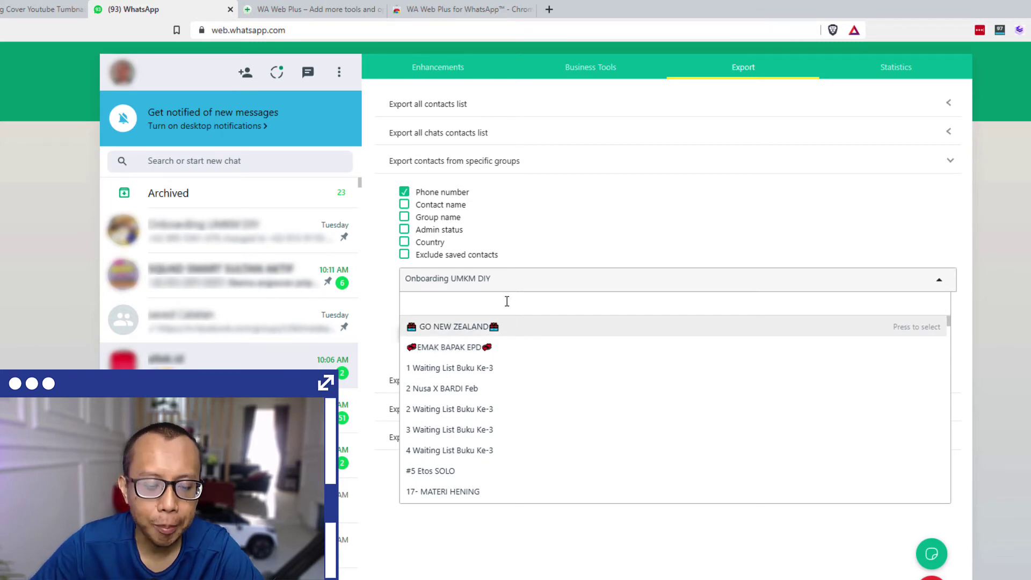
type("expert")
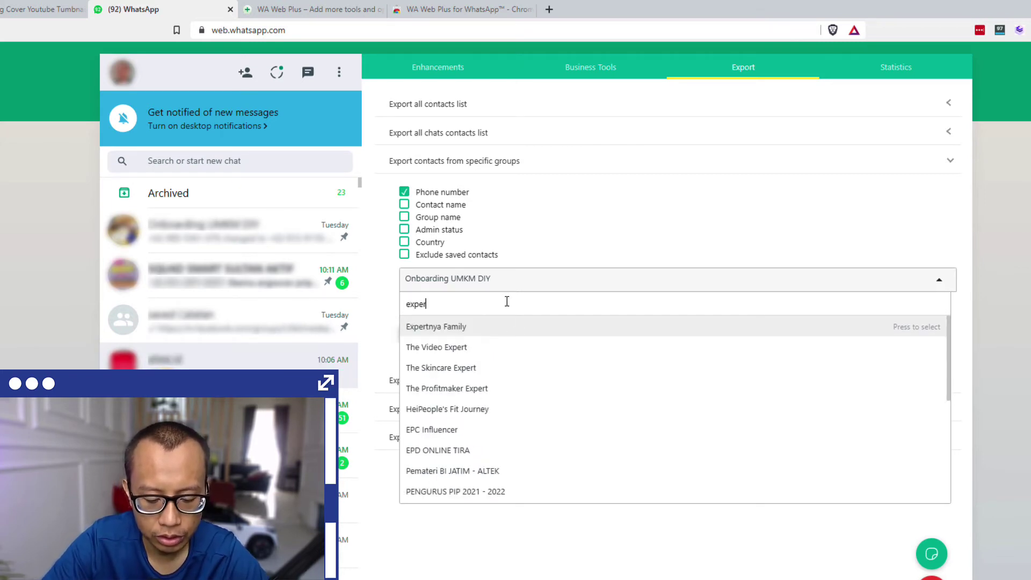
left_click(515, 328)
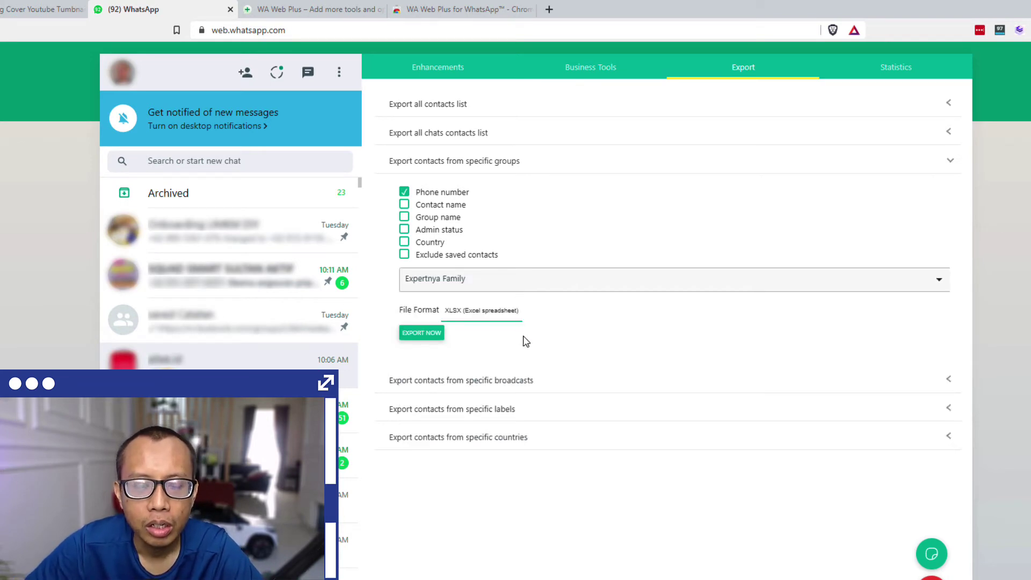
left_click(419, 334)
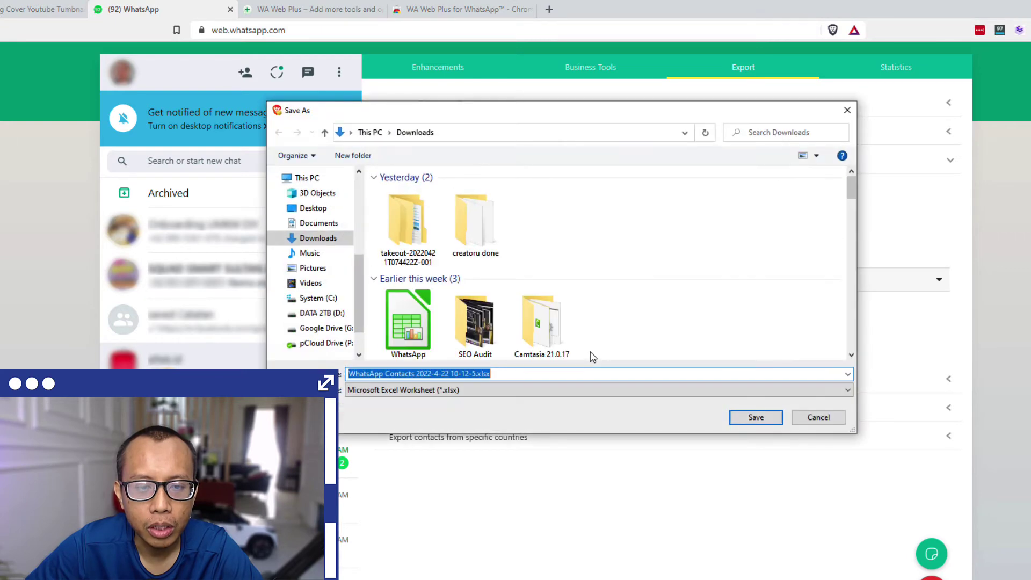
left_click(757, 419)
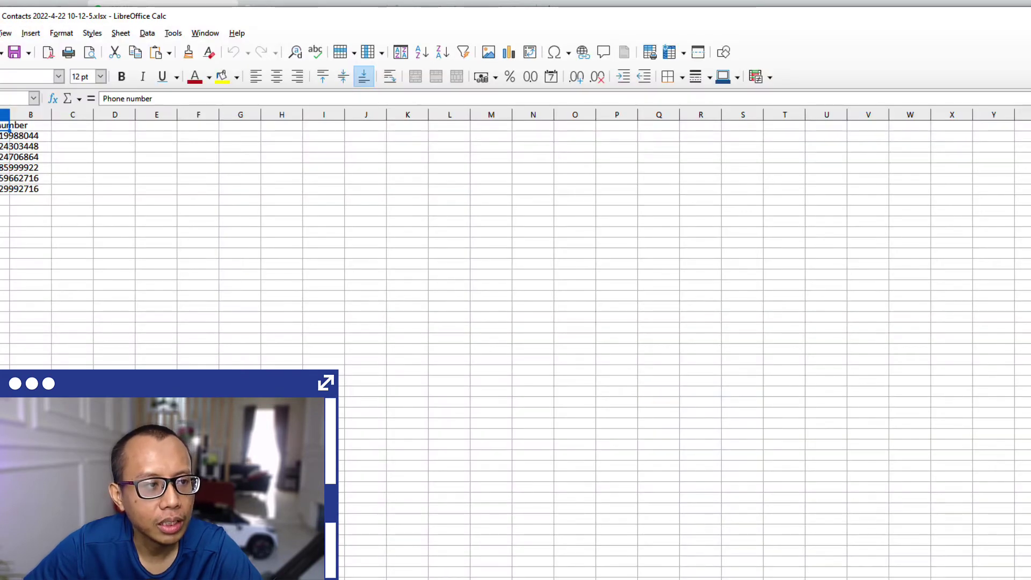
Copy all phone numbers below the header in the exported LibreOffice Calc spreadsheet and return to WhatsApp Web.
left_click_drag(6, 135, 5, 189)
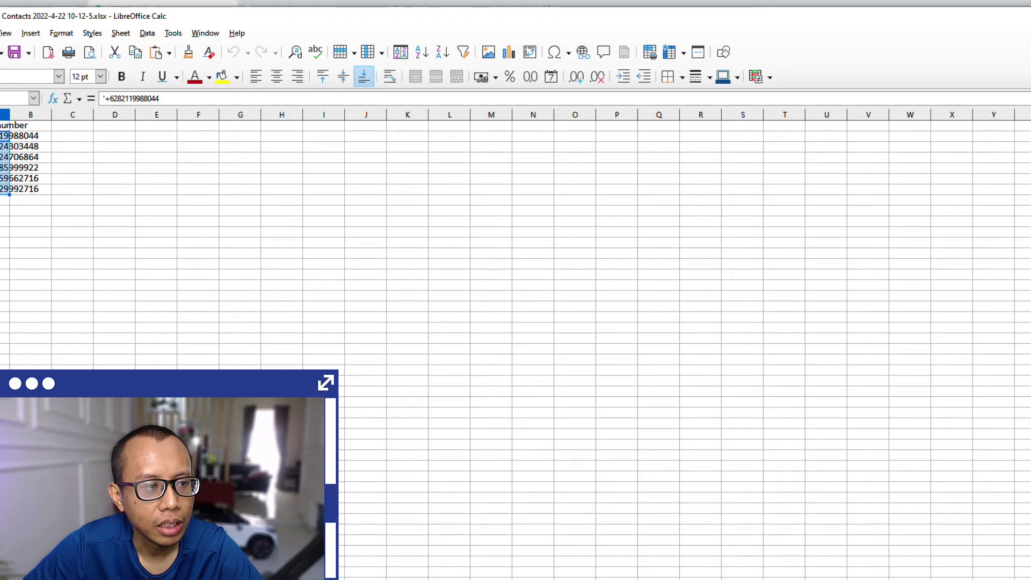
right_click(4, 163)
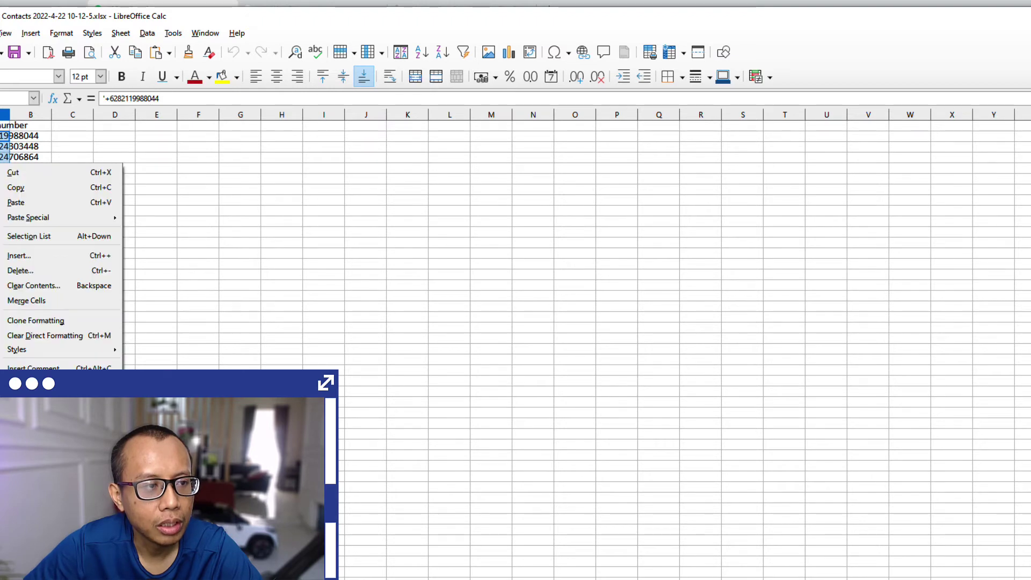
left_click(16, 187)
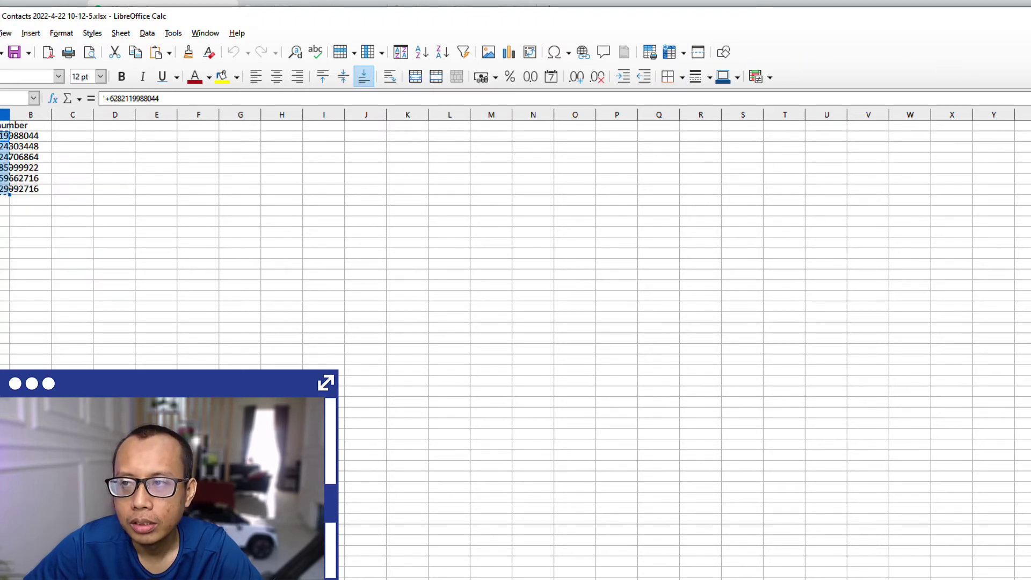
left_click(1029, 17)
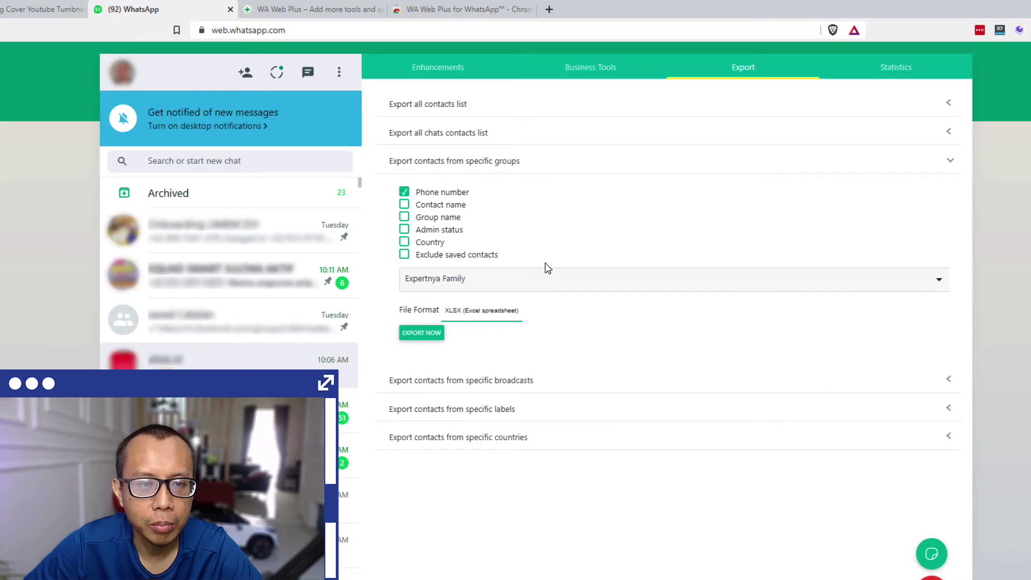
Start a list import of Broadcasting target contacts and turn off verification of WhatsApp accounts before importing.
left_click(602, 69)
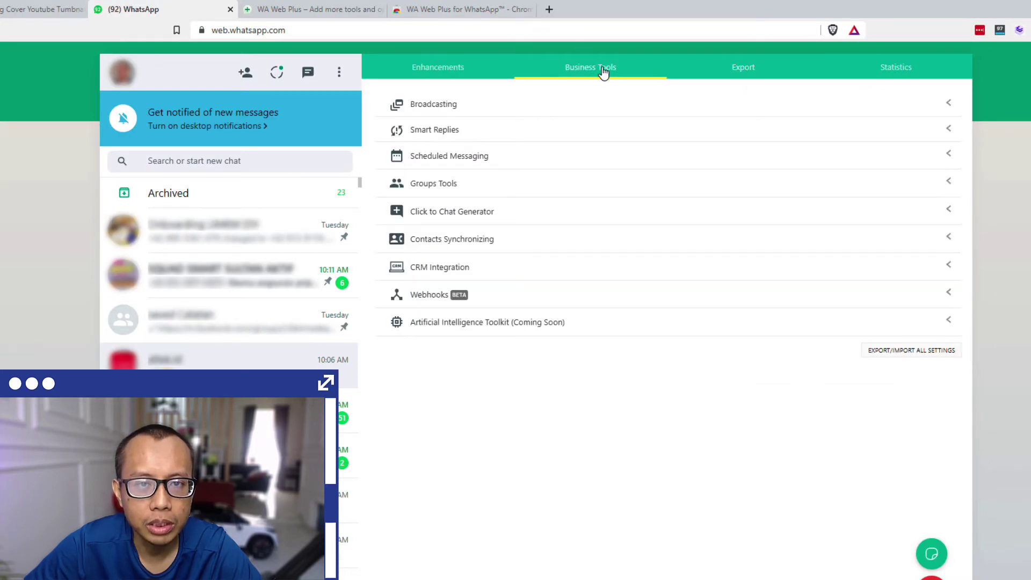
left_click(478, 103)
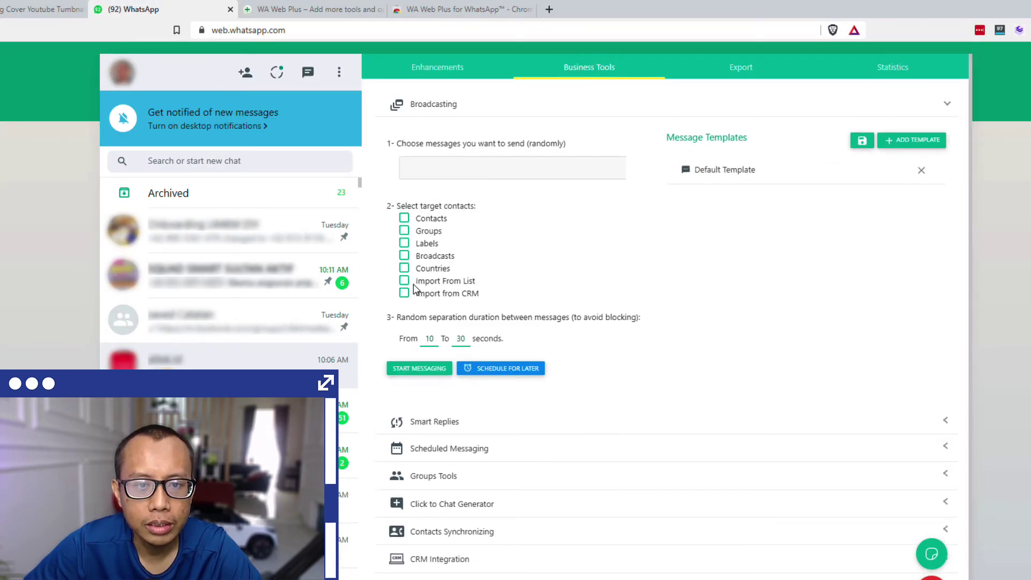
left_click(404, 281)
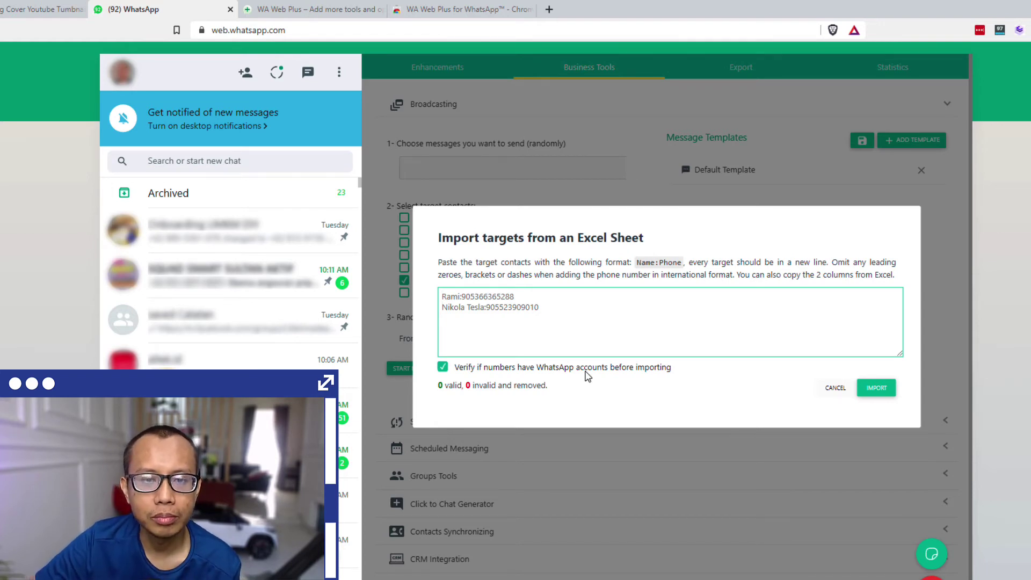
left_click(443, 367)
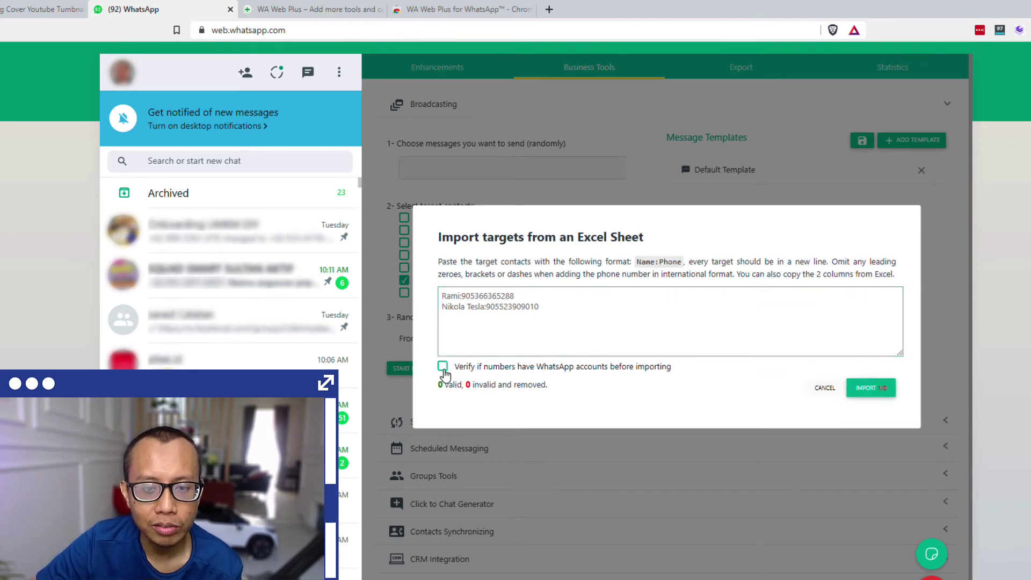
left_click(443, 367)
left_click(443, 368)
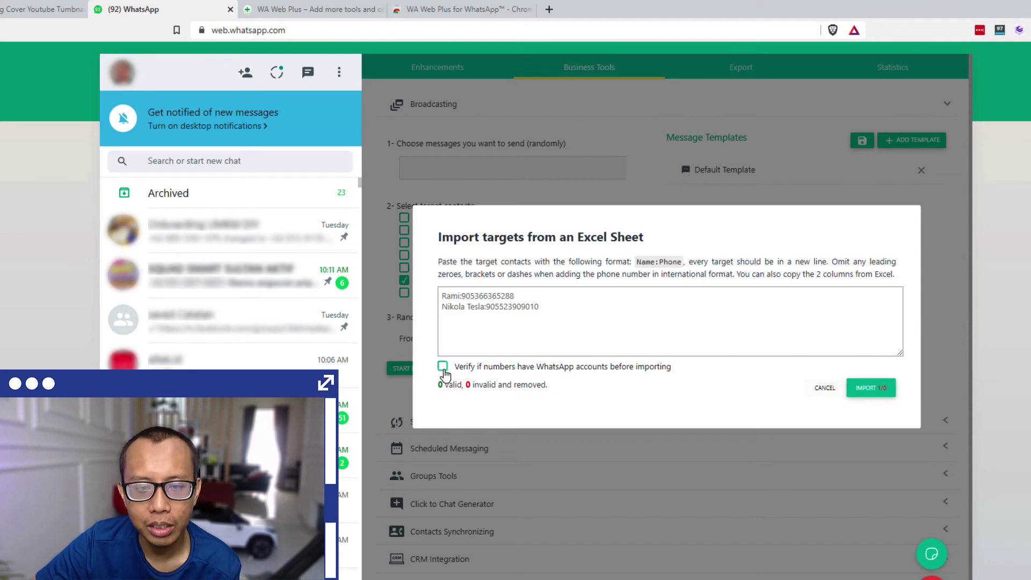
Paste the copied phone numbers as targets, remove the trailing empty line and import the list.
key("ctrl+a")
key("ctrl+v")
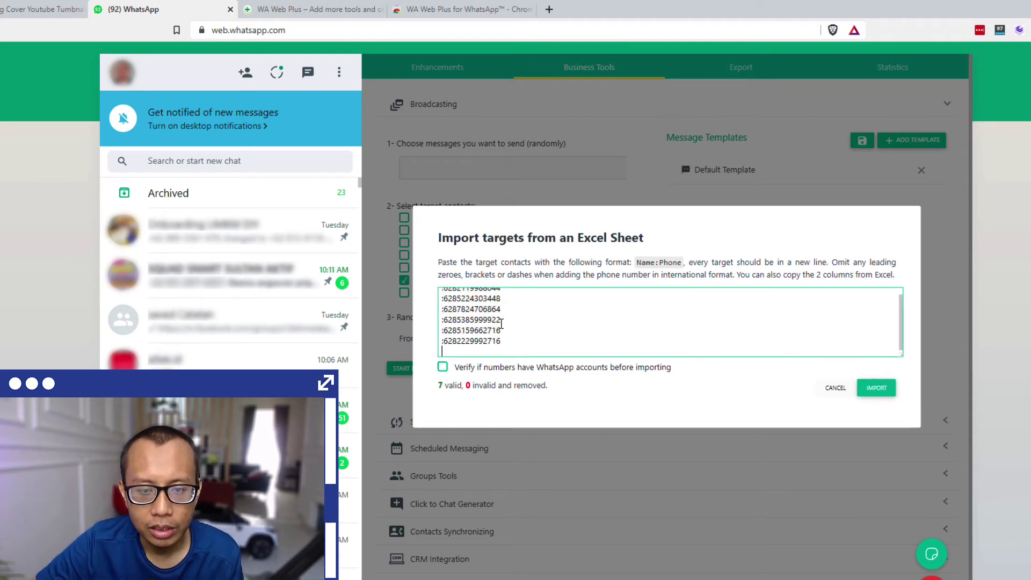
key("BackSpace")
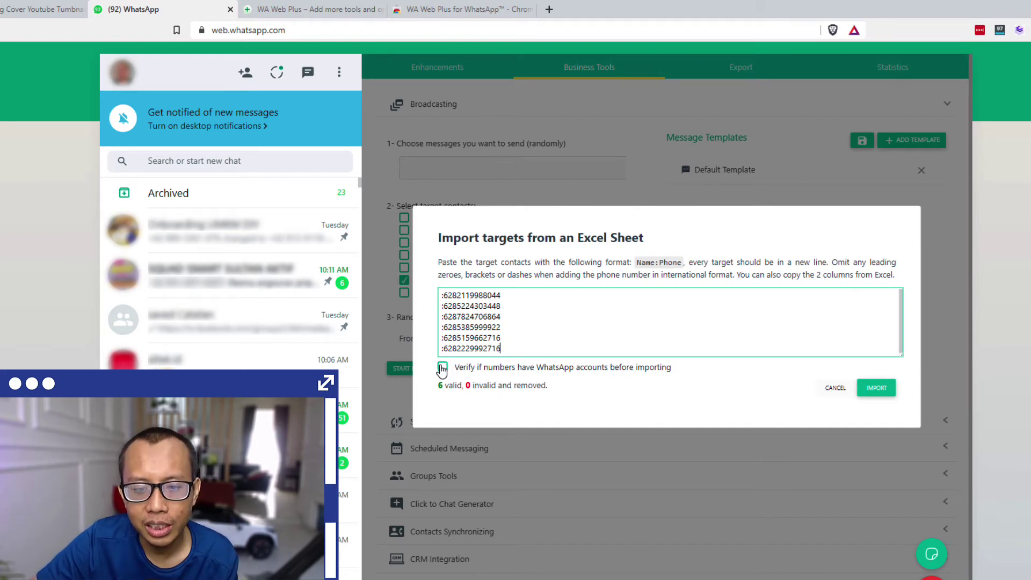
left_click(876, 391)
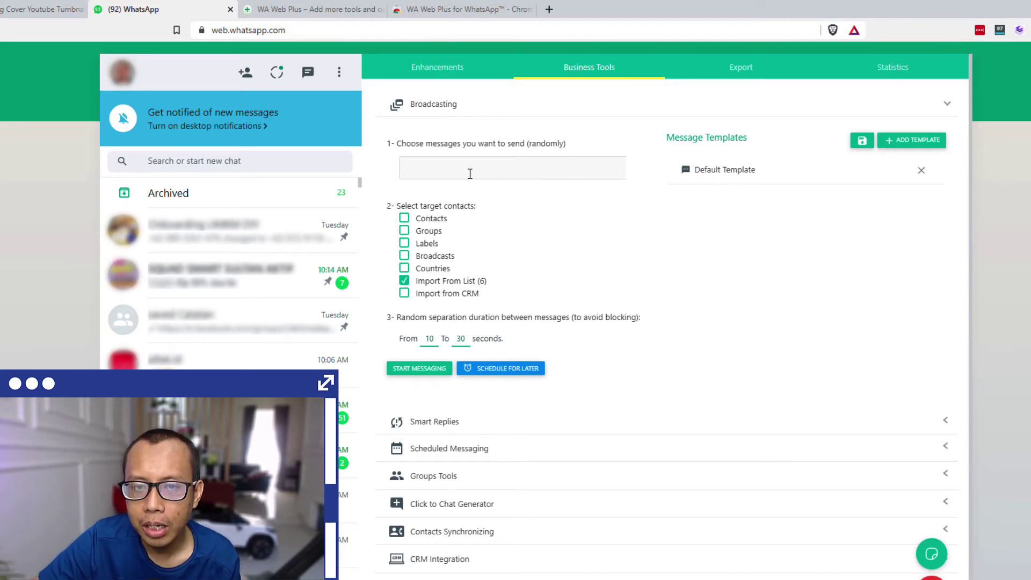
Add a new broadcast message template titled "sapa konsumen".
left_click(905, 146)
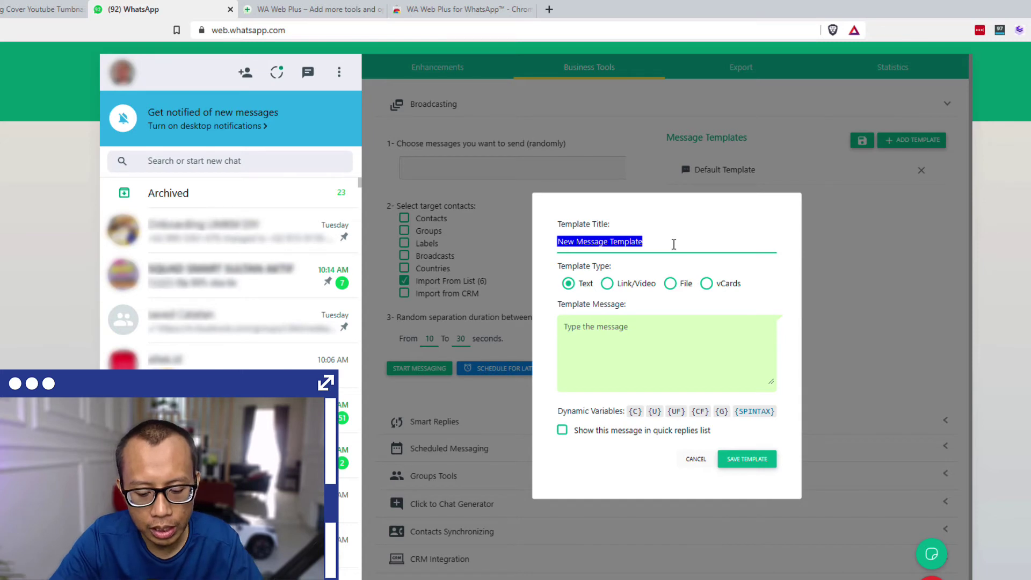
type("sapa")
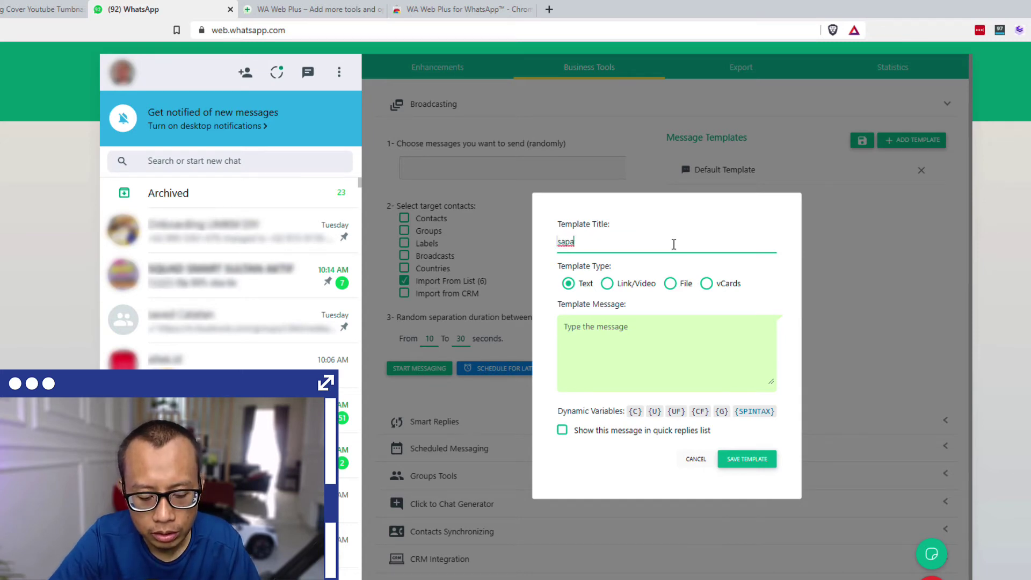
type(" konsumen")
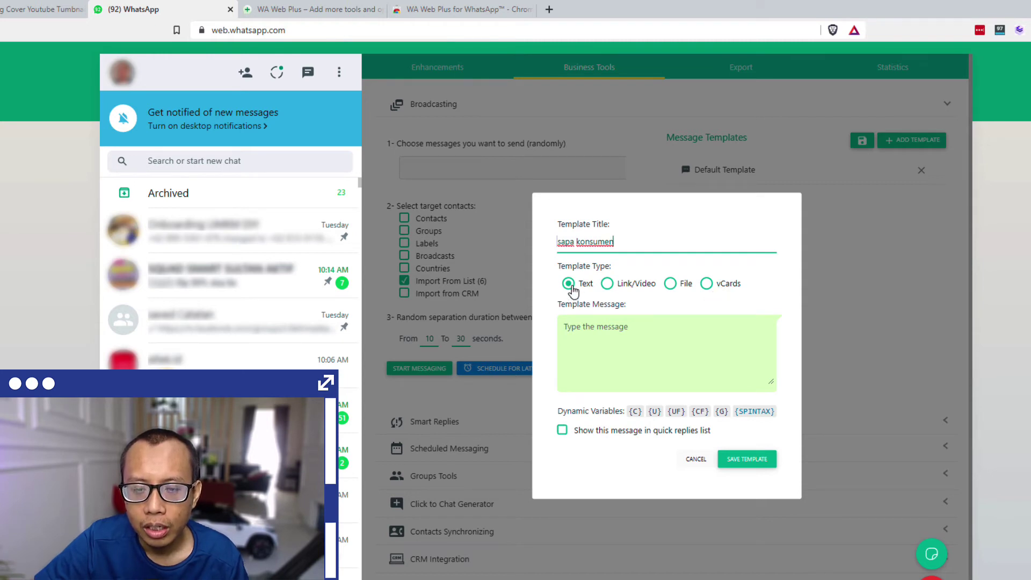
View the Link/Video and File template types and return the template to the Text type.
left_click(607, 284)
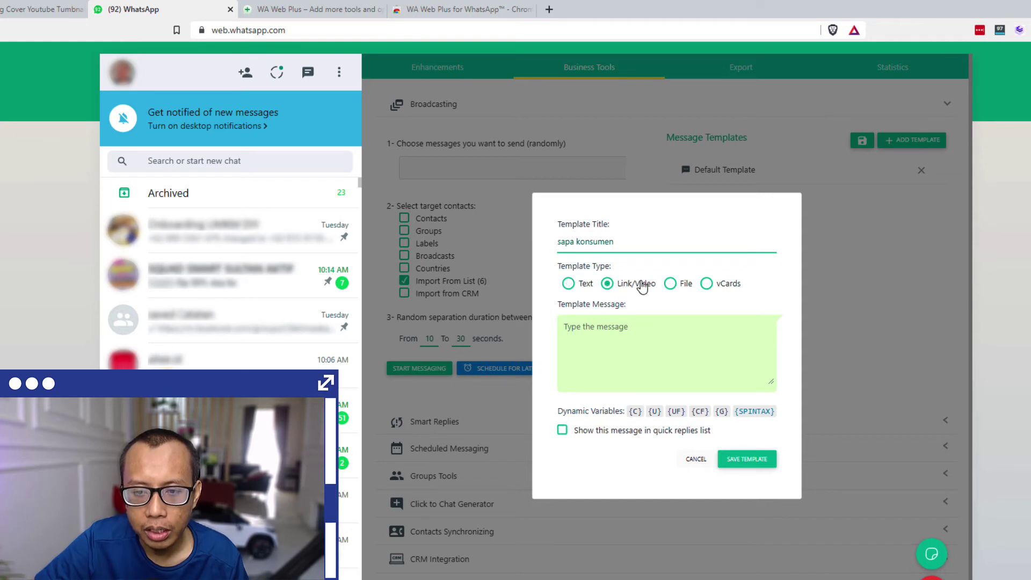
left_click(672, 285)
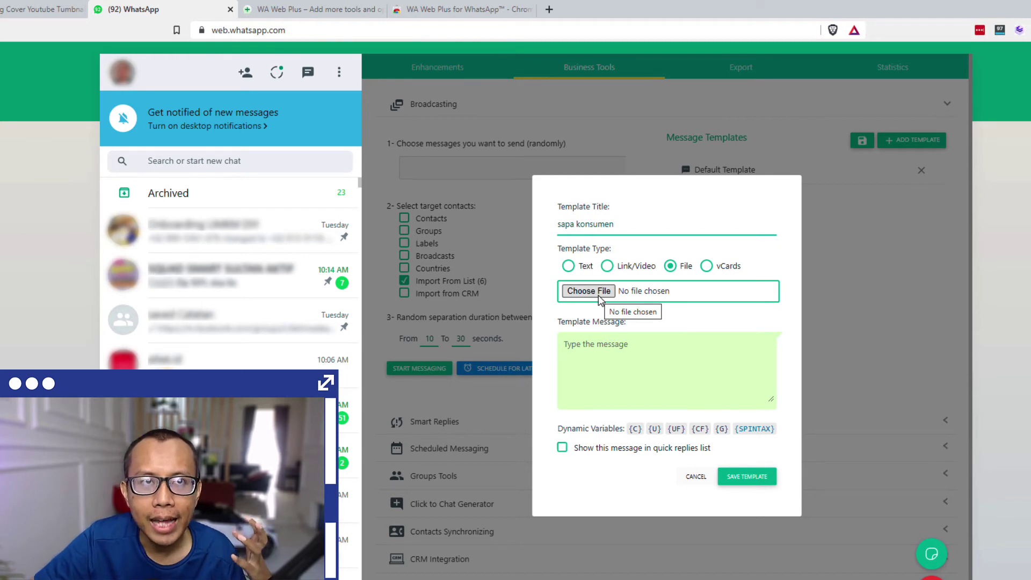
left_click(568, 266)
Begin the template message with the greeting "Selamat pagi" followed by a blank line.
left_click(664, 359)
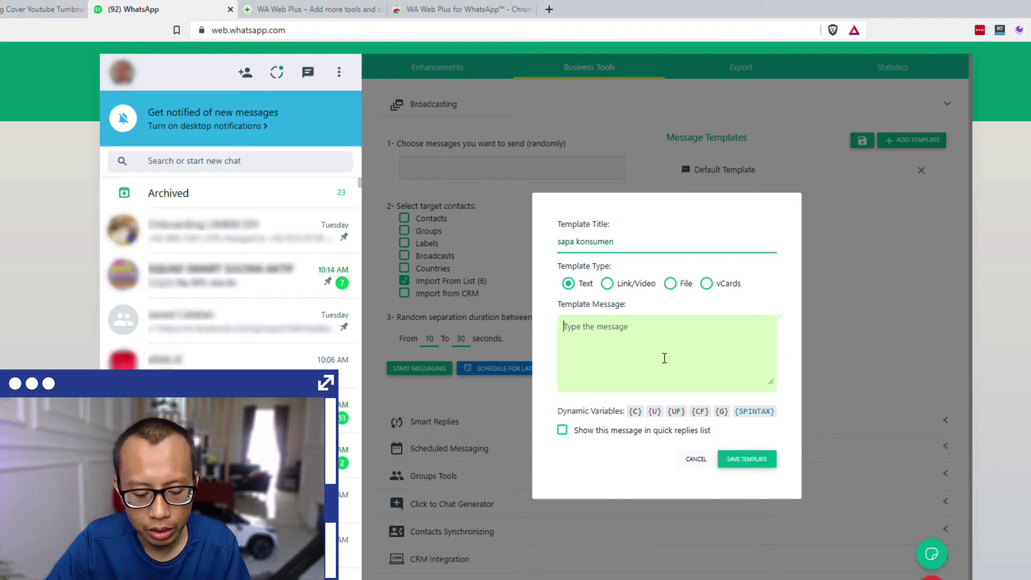
type("Selalmat")
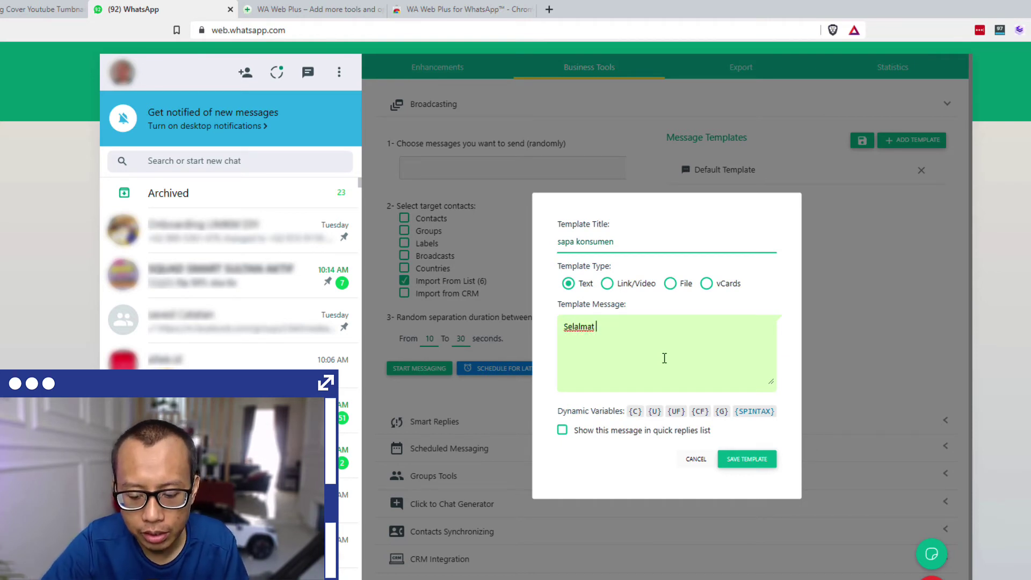
key("BackSpace")
key("BackSpace")
key("BackSpace")
key("BackSpace")
key("BackSpace")
type("ma")
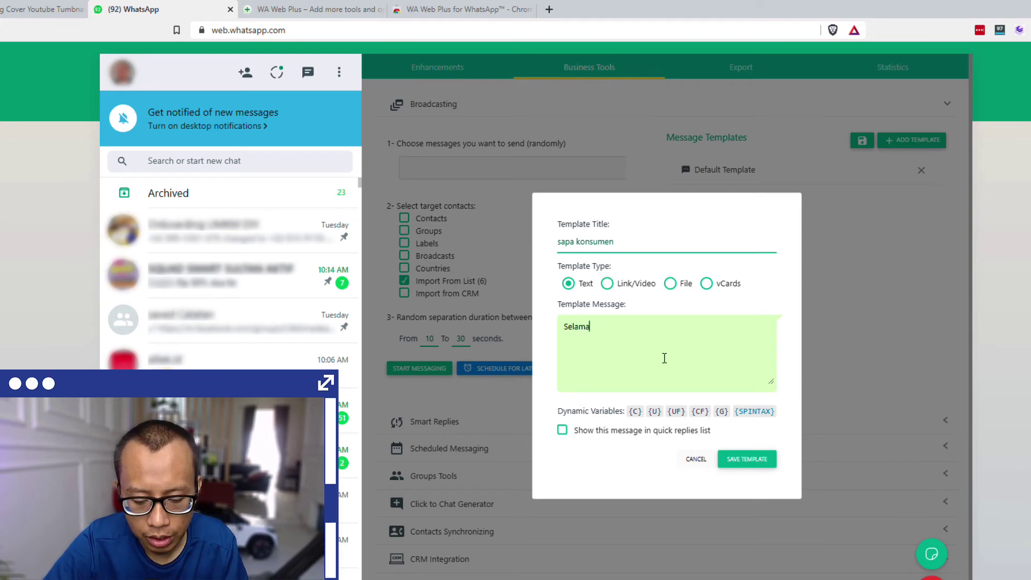
type("t pagi")
key("Return")
key("Return")
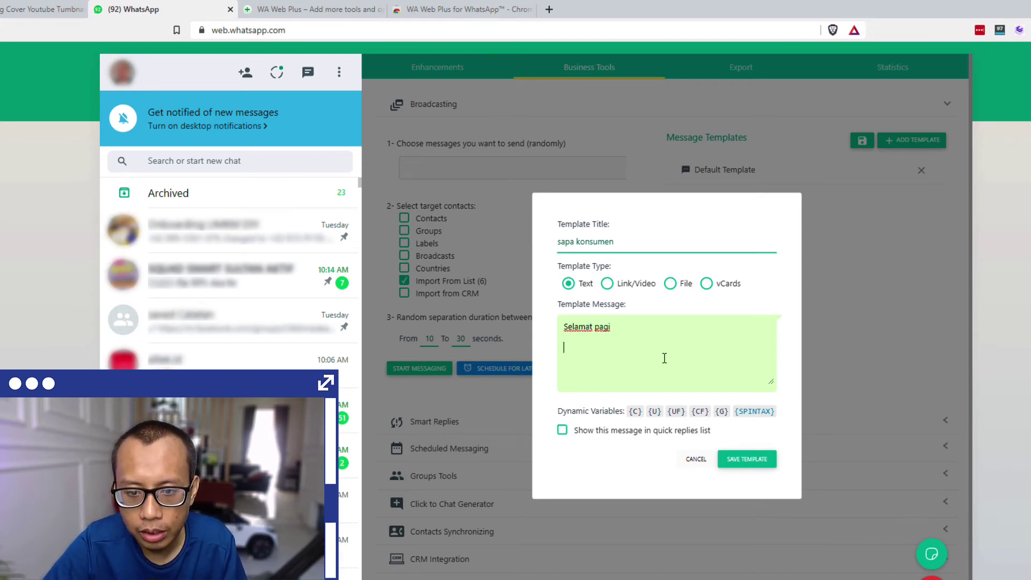
Add "Apa kabar" and "Saya doakan semoga sehat selalu" to the template message, separated by a blank line.
type("P")
key("BackSpace")
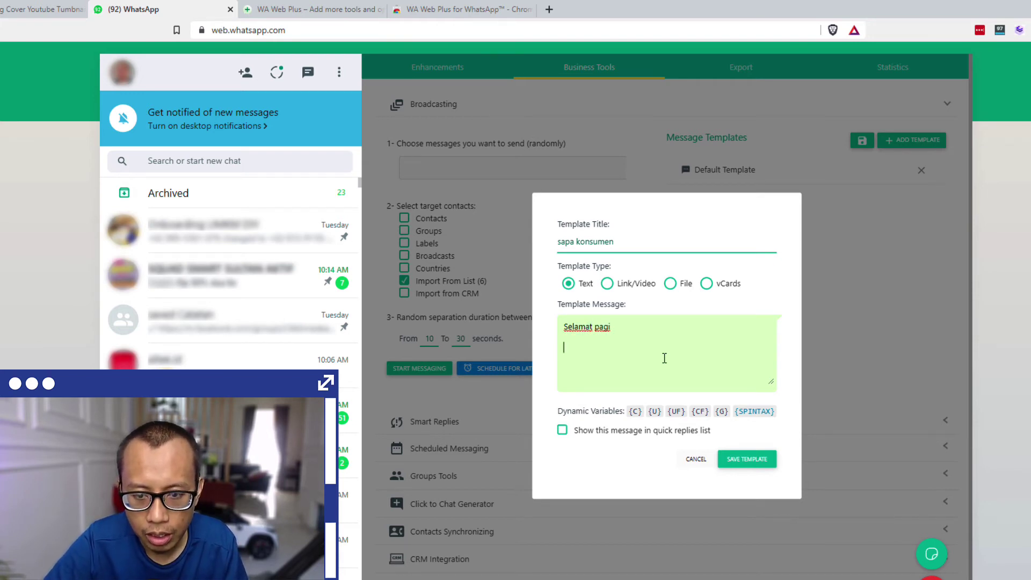
type("Apa kabar")
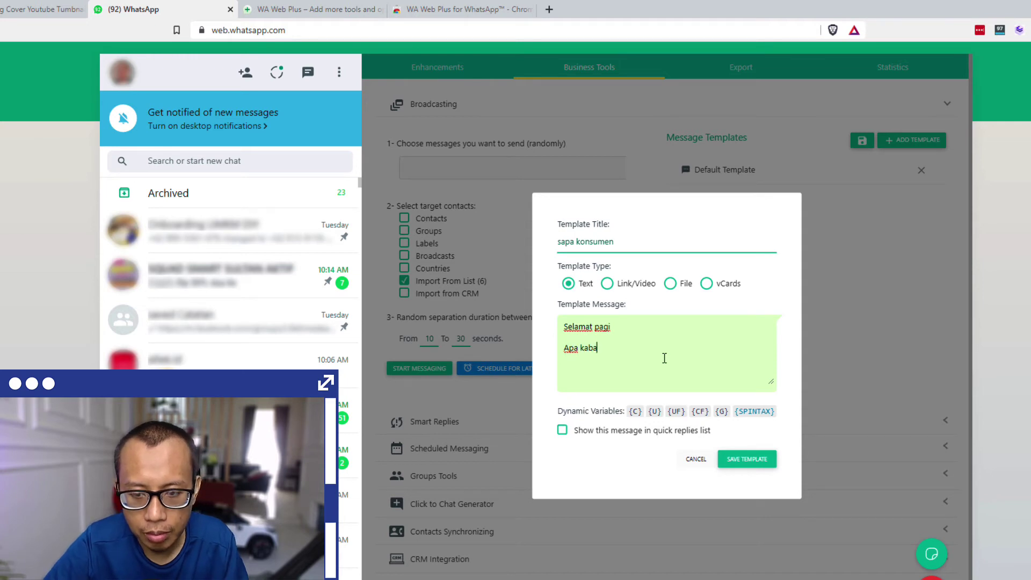
key("Return")
key("Return")
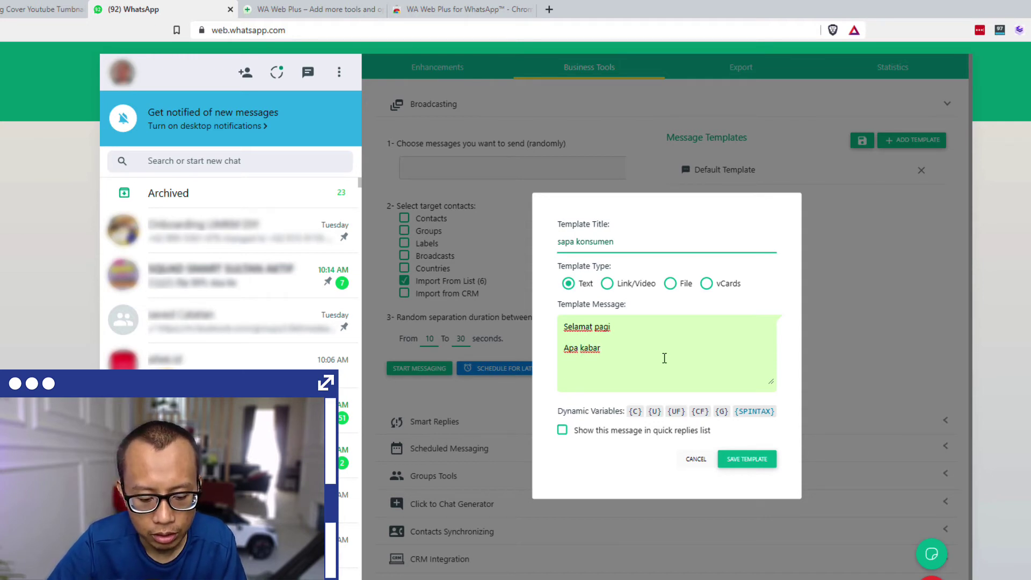
type("Saya doakan s")
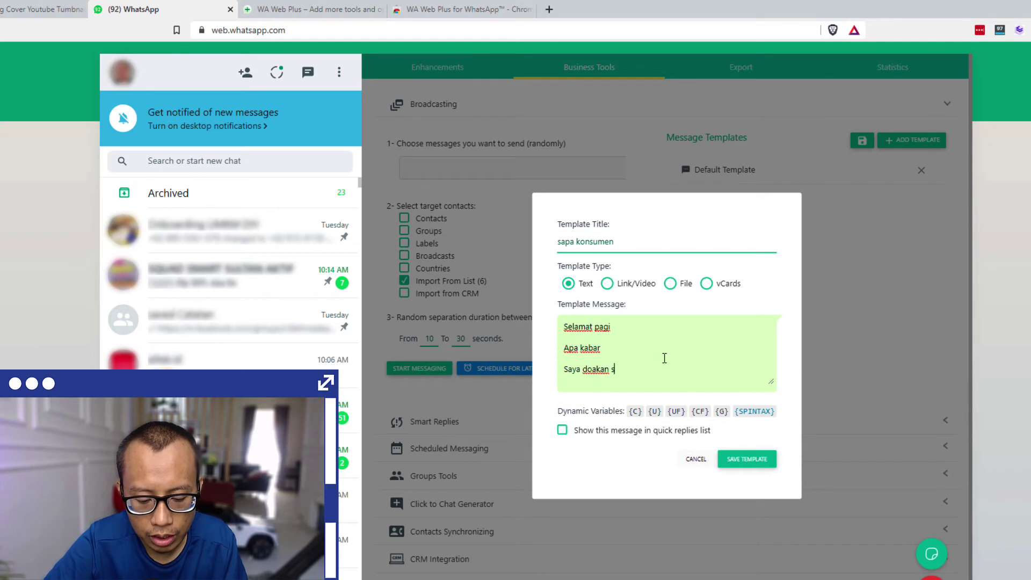
type("emoga sehat ")
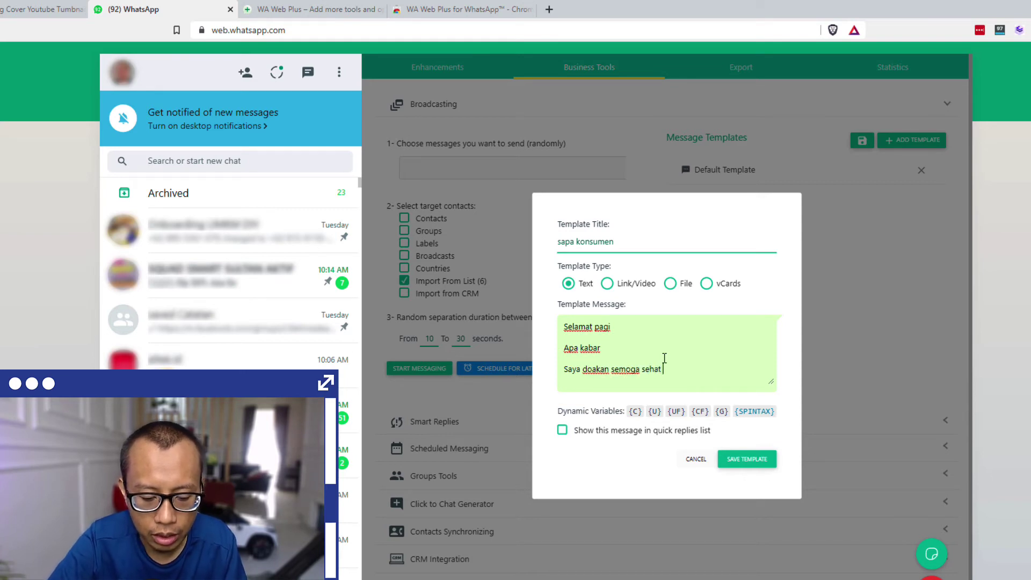
type("selalllu")
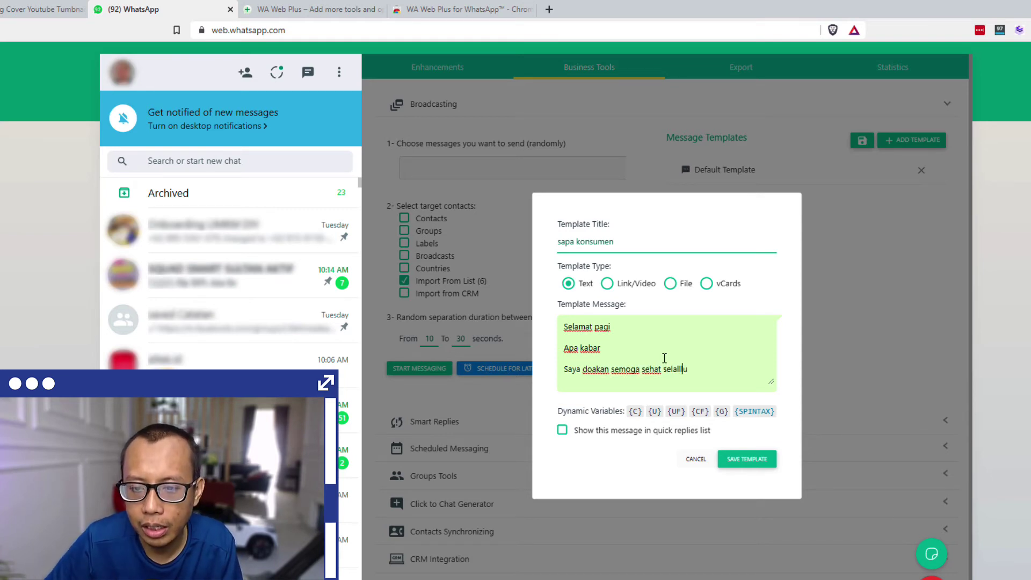
key("BackSpace")
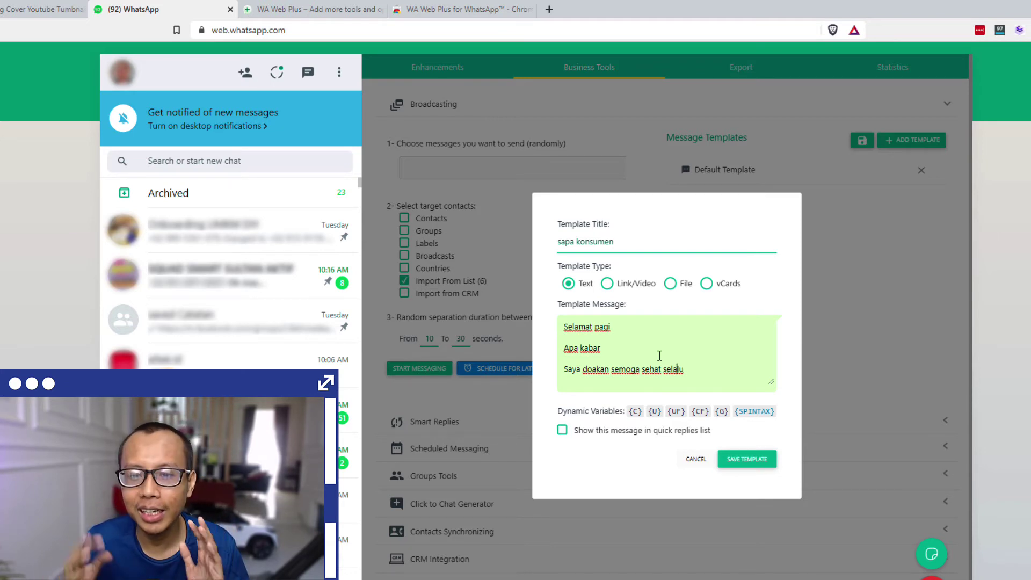
Insert spintax braces containing a vertical-bar separator, {|}, before the "Selamat pagi" greeting.
key("Up")
key("Up")
key("Up")
key("Up")
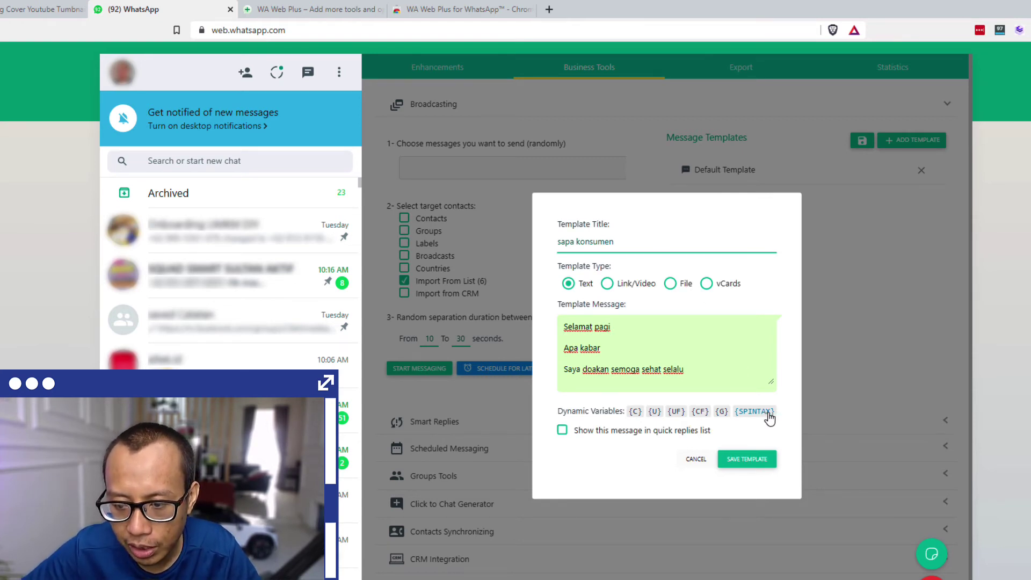
left_click(564, 327)
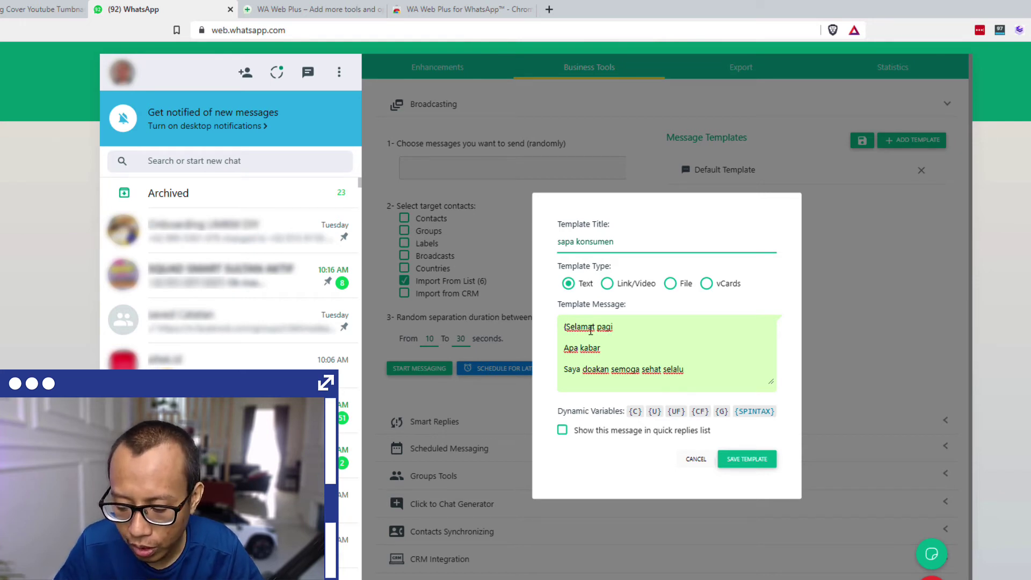
type("}")
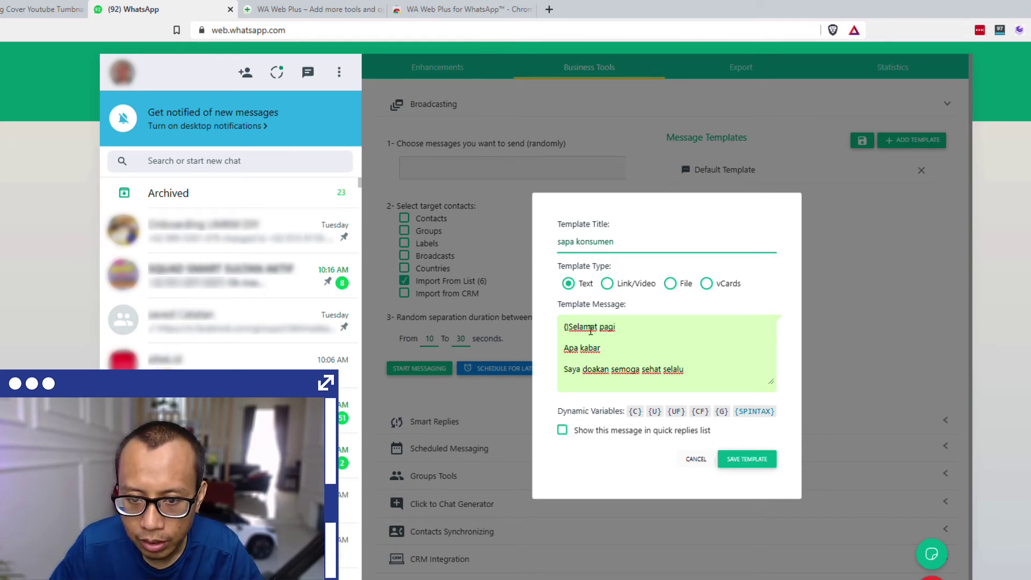
key("Left")
key("Left")
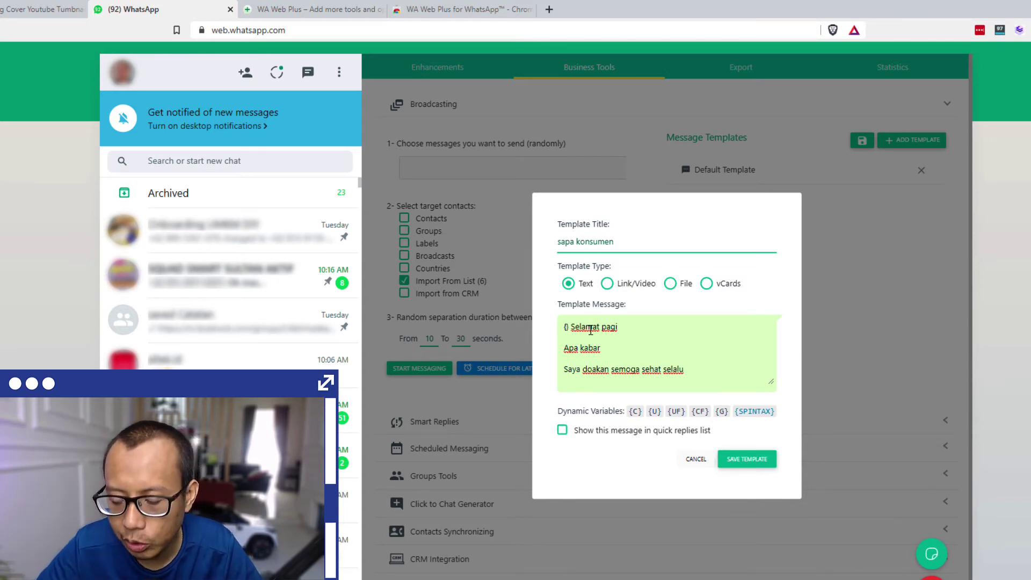
type("|")
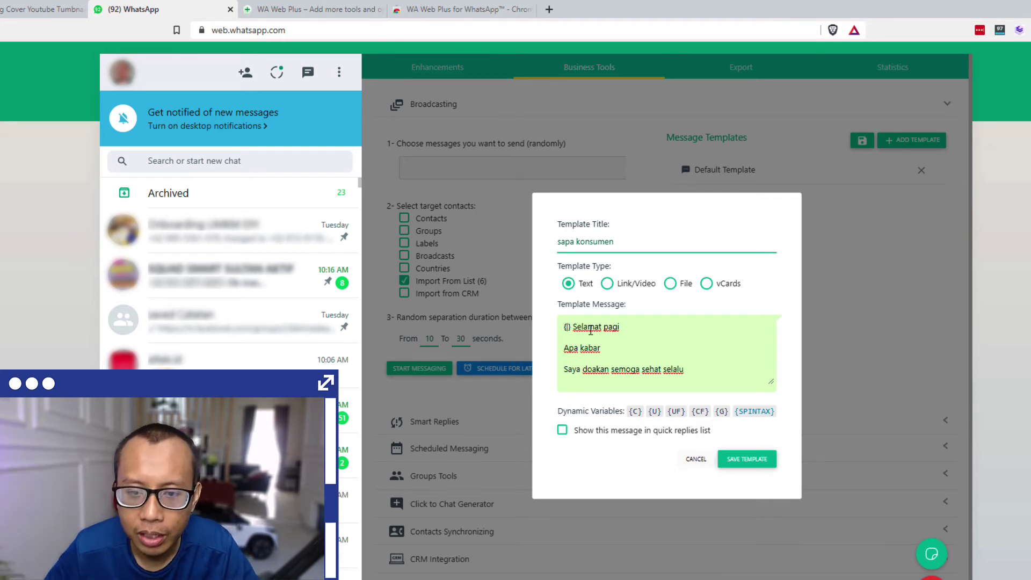
Move "Selamat pagi" inside the spintax braces as the first greeting option.
key("Right")
key("Right")
key("Right")
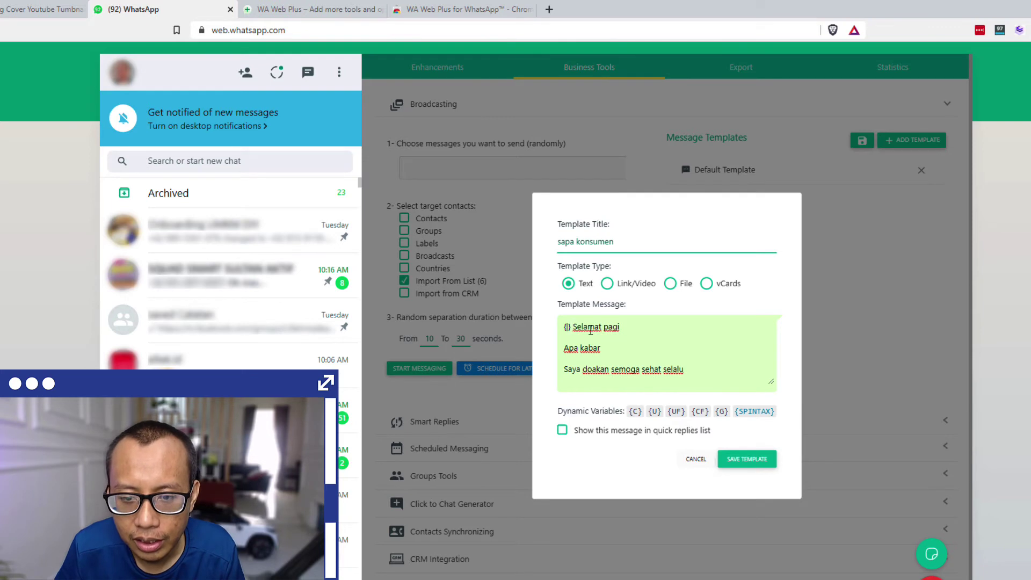
key("shift+End")
key("ctrl+c")
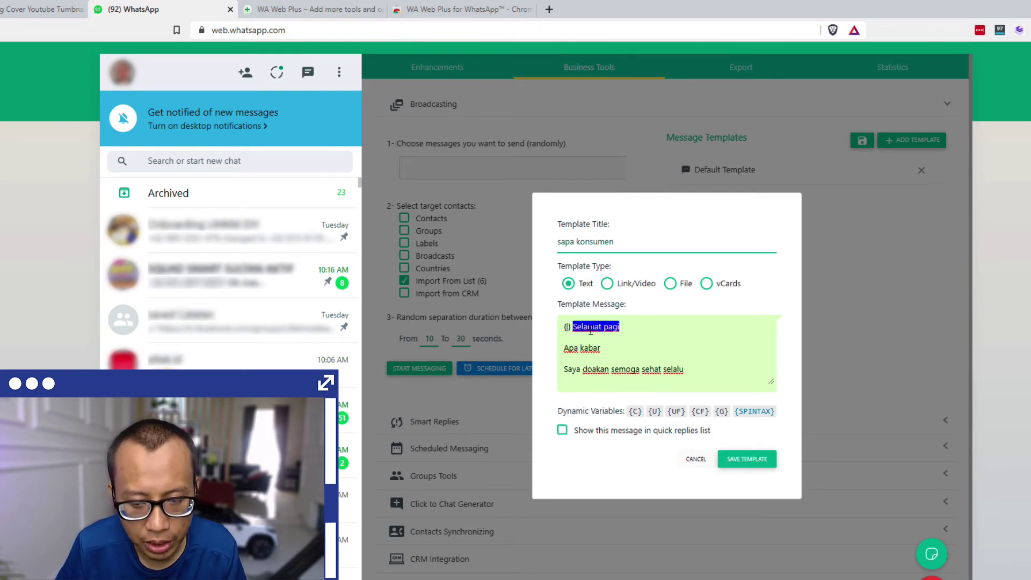
key("BackSpace")
key("Left")
key("Left")
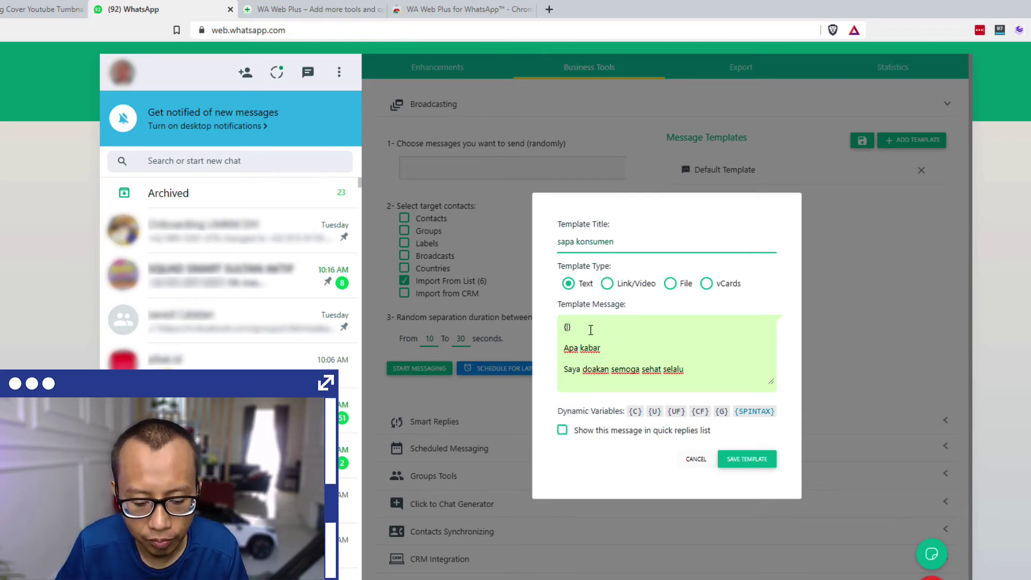
key("ctrl+v")
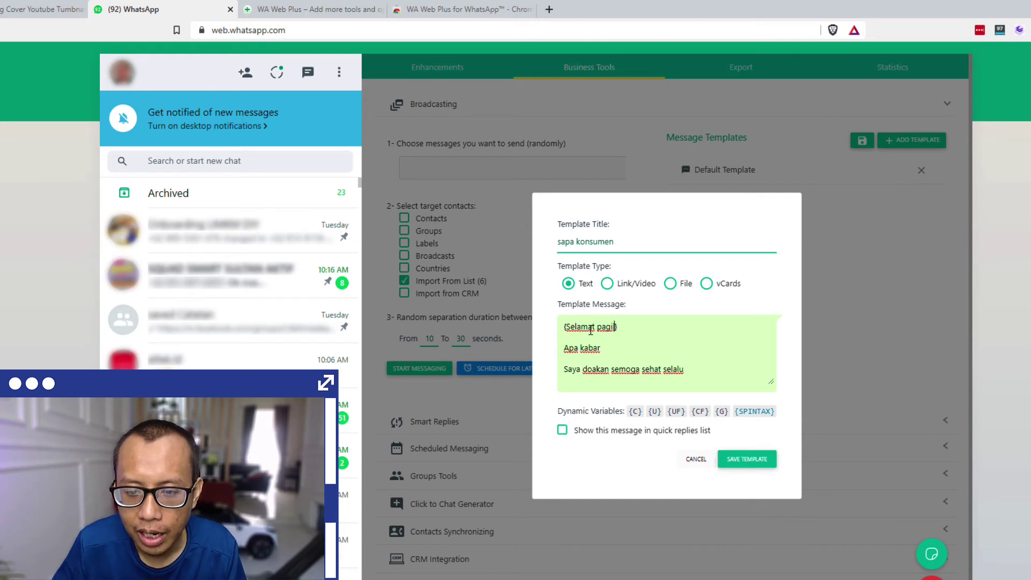
Add "Good Morning" and "Selamat Hari Jumat" as further greeting options inside the braces, separated by vertical bars.
type("|Good Mor")
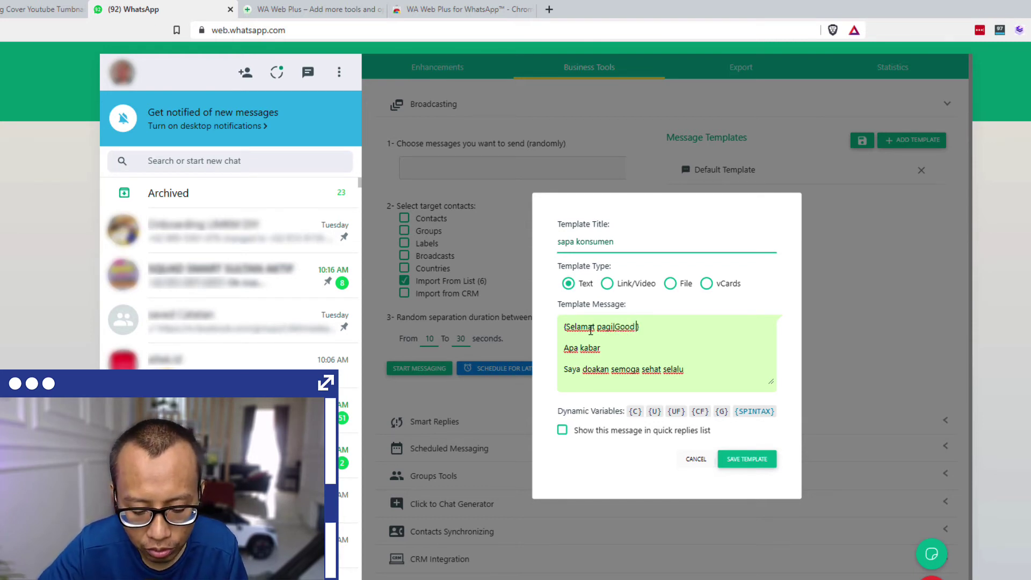
type("ning")
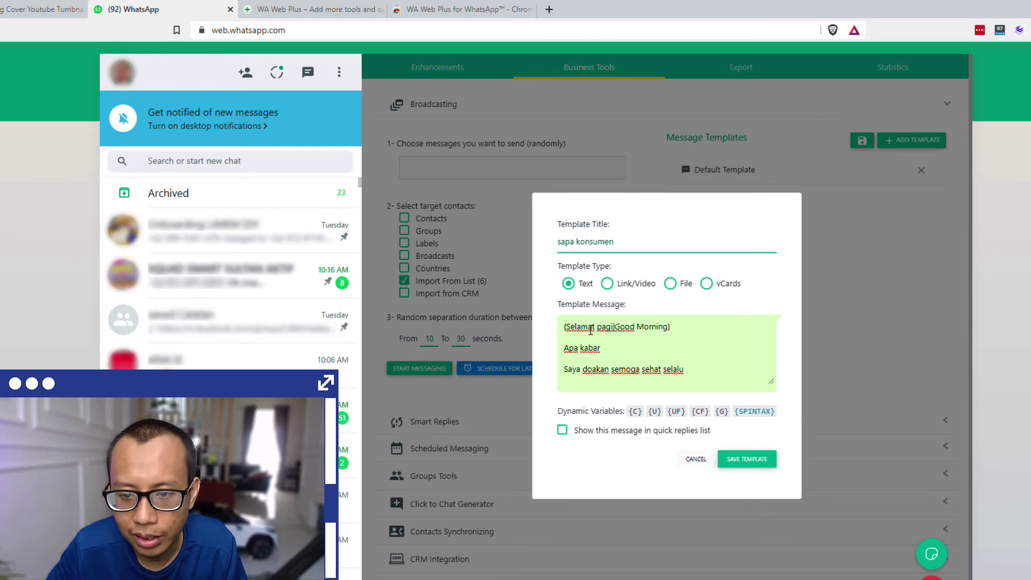
type("|")
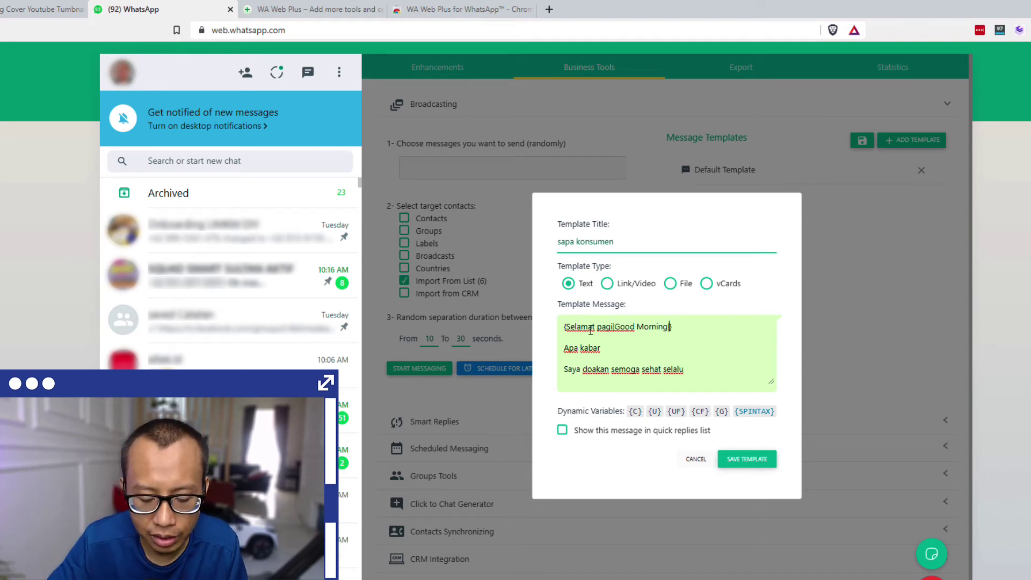
type("Selamat Ha")
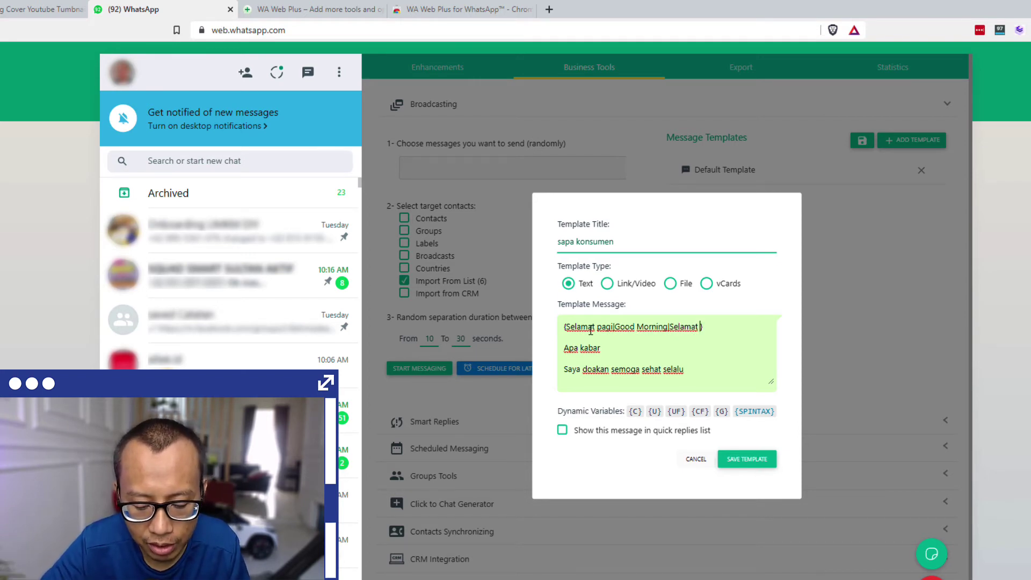
type("ri Jum")
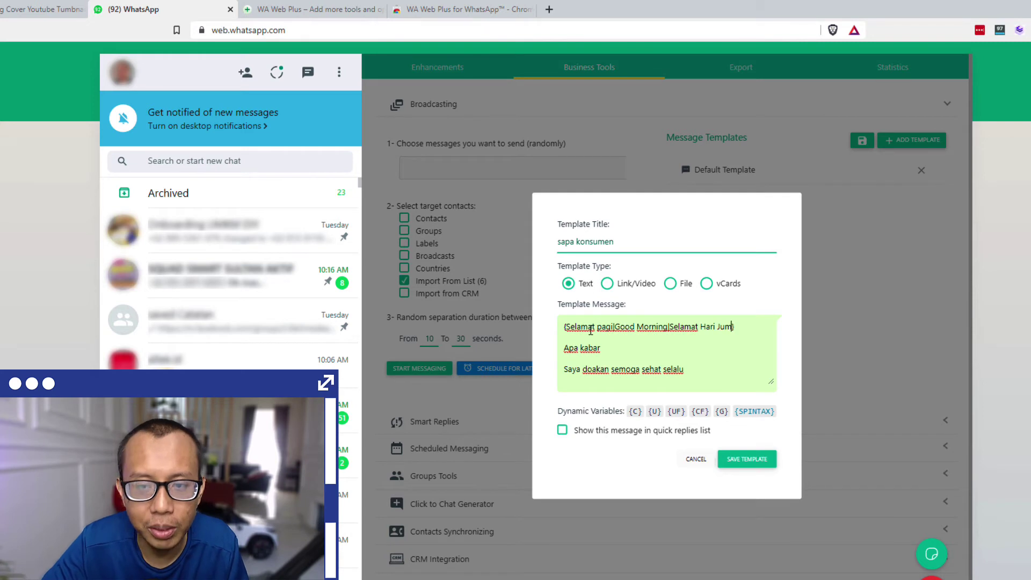
type("at")
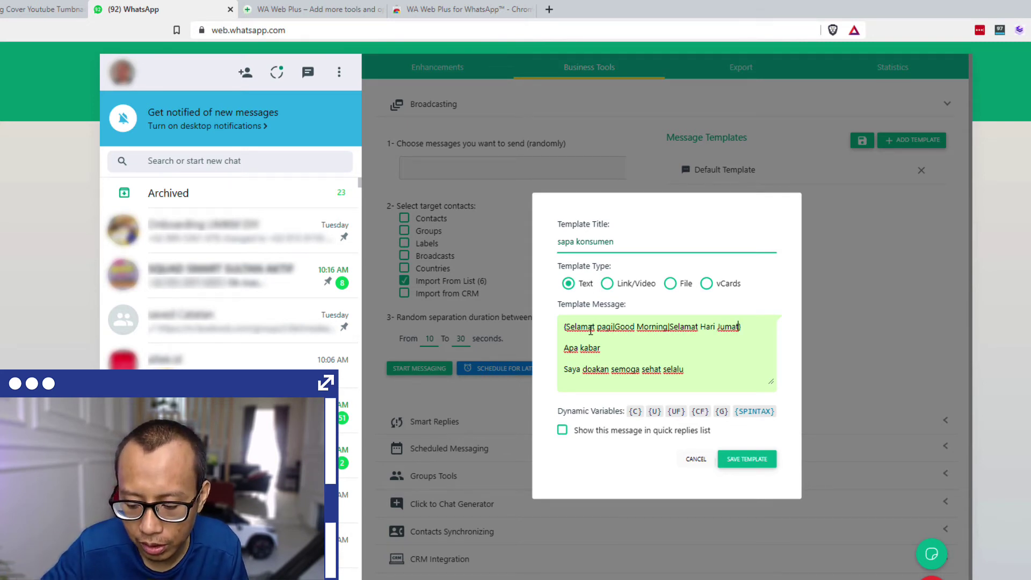
Append "JUmat Mubarok" as another spintax greeting option after "Selamat Hari Jumat".
type("|")
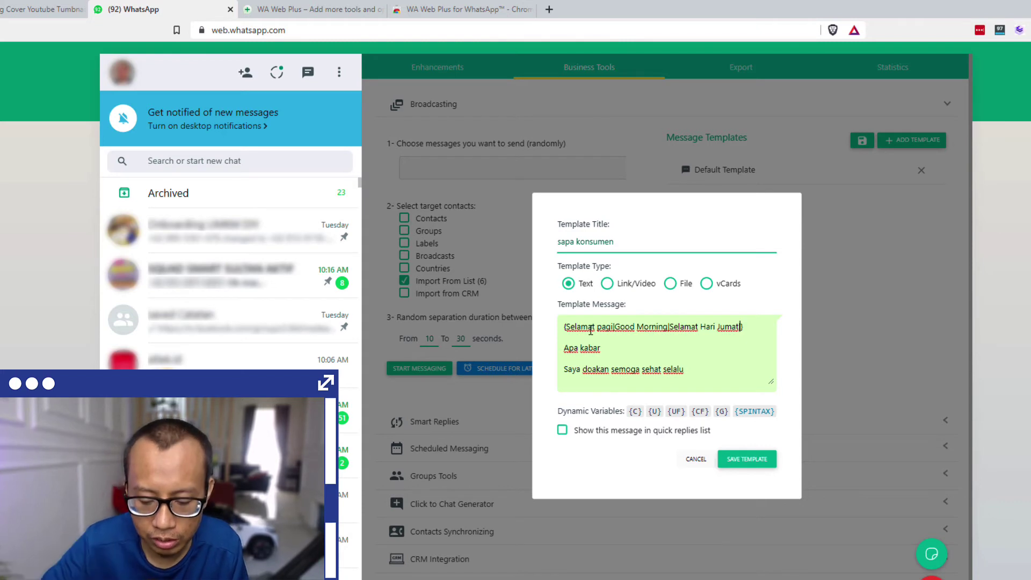
type("JUmat Mu")
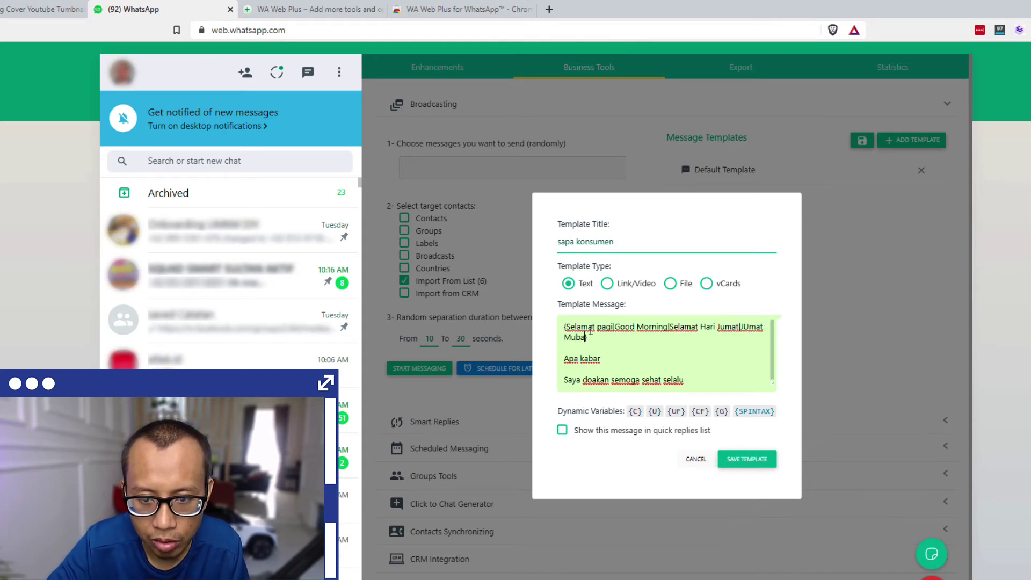
type("ba")
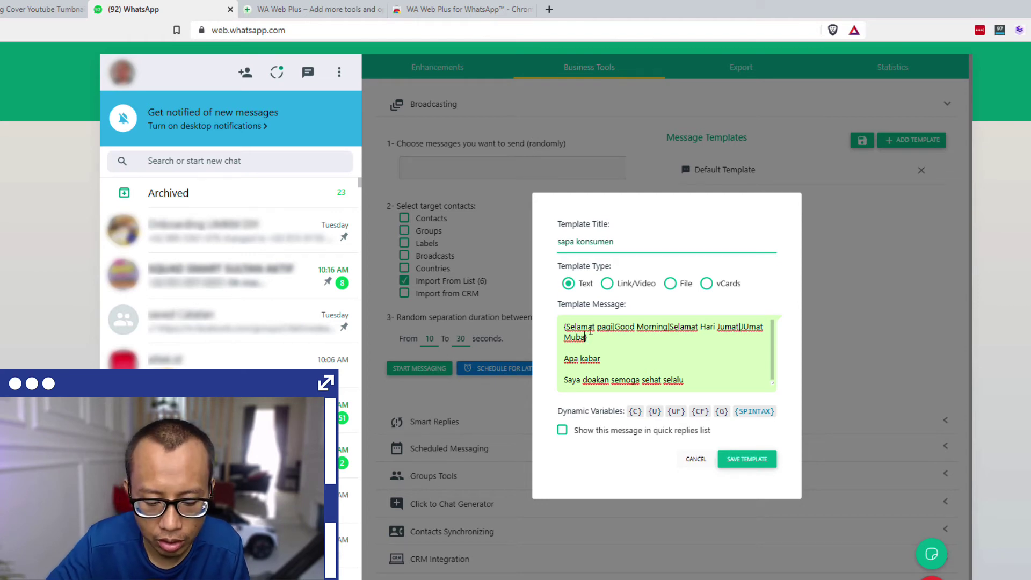
type("rok")
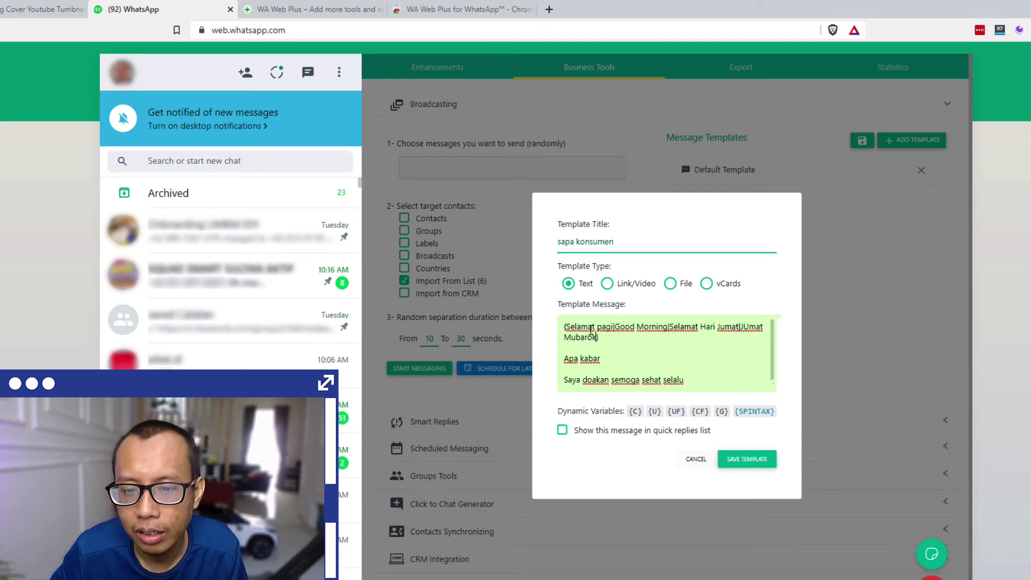
Correct the capitalization of "JUmat" to "Jumat" in the last greeting option of the spintax.
key("Left")
key("Left")
key("Left")
key("Left")
key("Left")
key("Left")
key("Left")
key("Left")
key("Left")
key("Left")
key("Left")
key("Left")
key("Left")
key("Left")
key("Left")
key("Left")
key("Left")
key("Left")
key("Left")
key("Right")
key("Right")
key("Right")
key("Right")
key("Right")
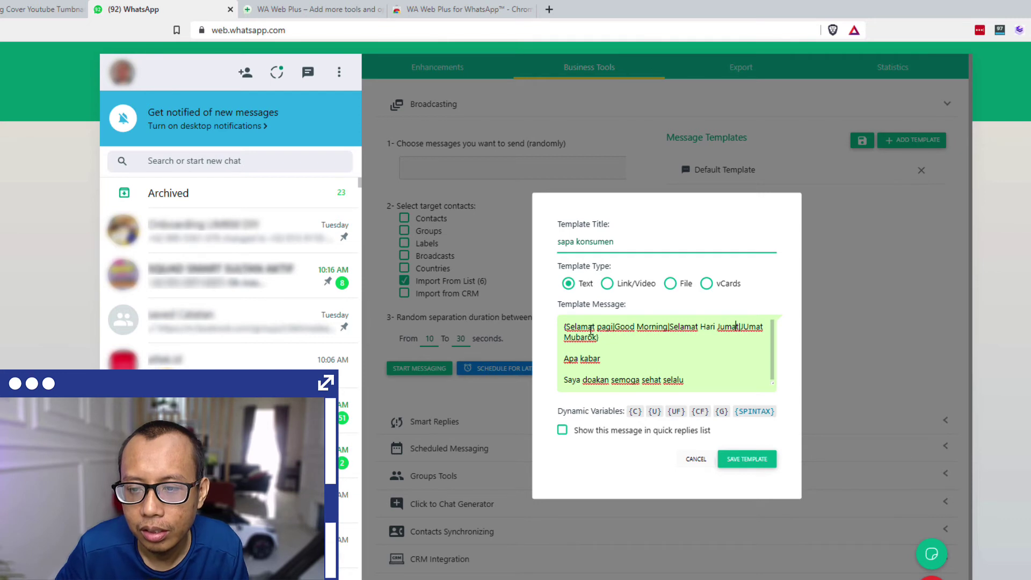
key("Right")
key("BackSpace")
type("u")
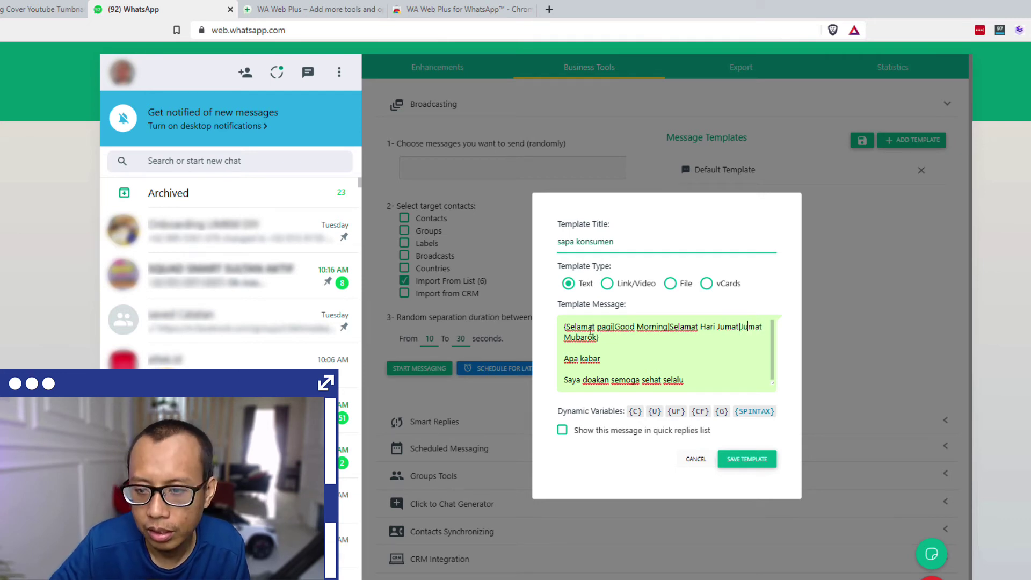
Change the "Apa kabar" line to read "Apa {kabar|kabarnya} kang?".
key("Down")
key("Down")
key("Down")
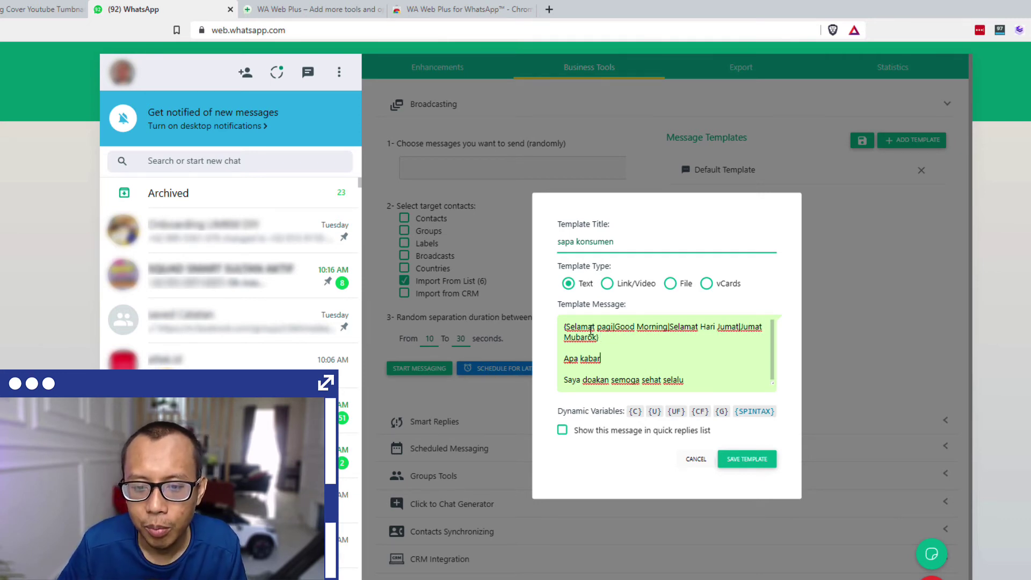
type("?")
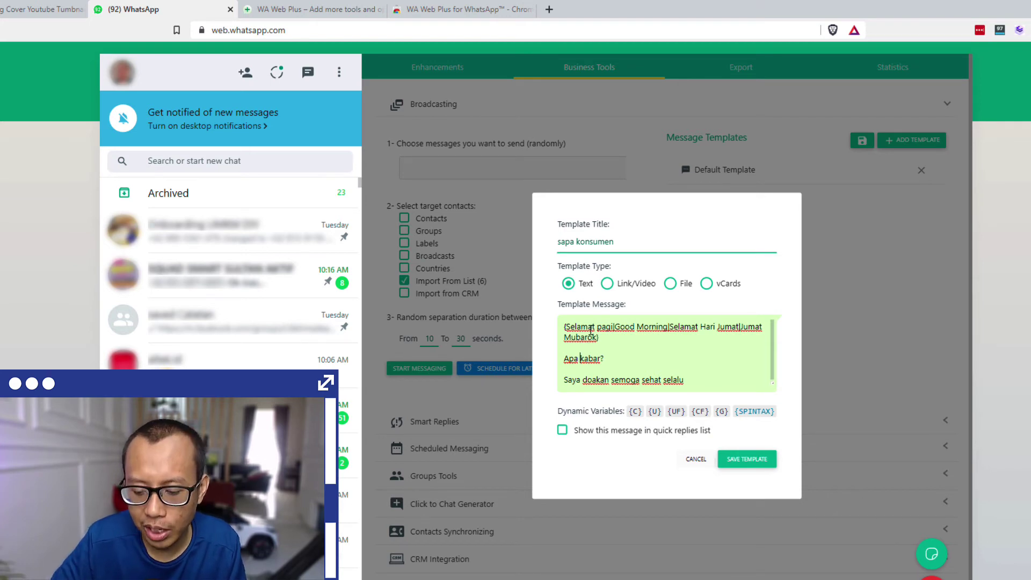
key("ctrl+Left")
type("{")
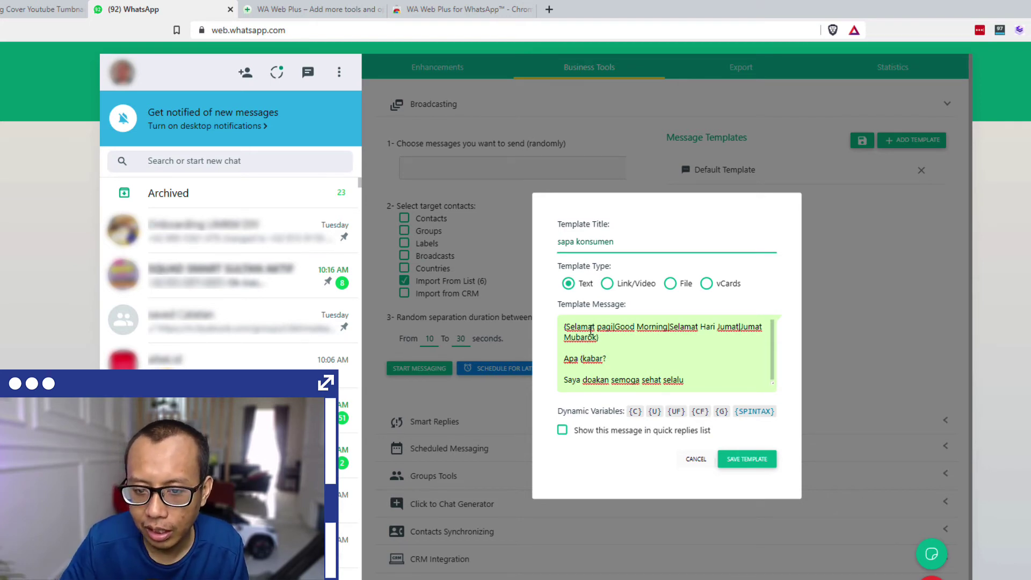
key("ctrl+Right")
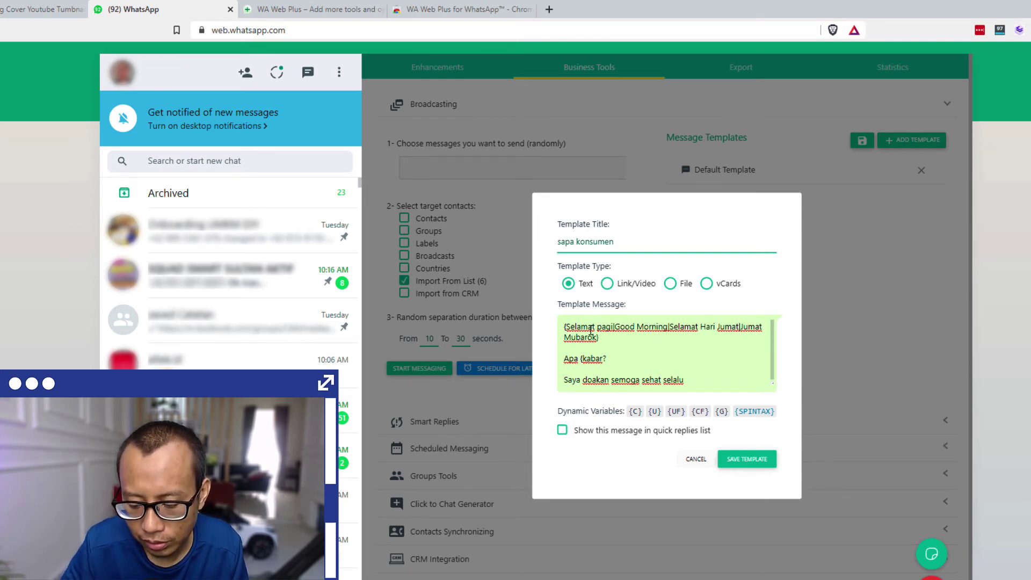
type("}")
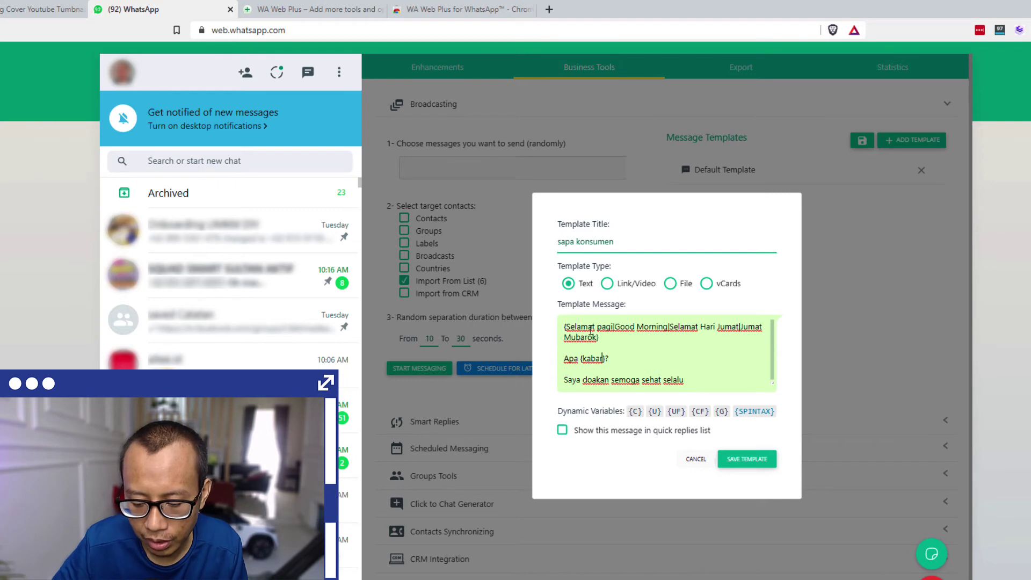
type("|kabarnya")
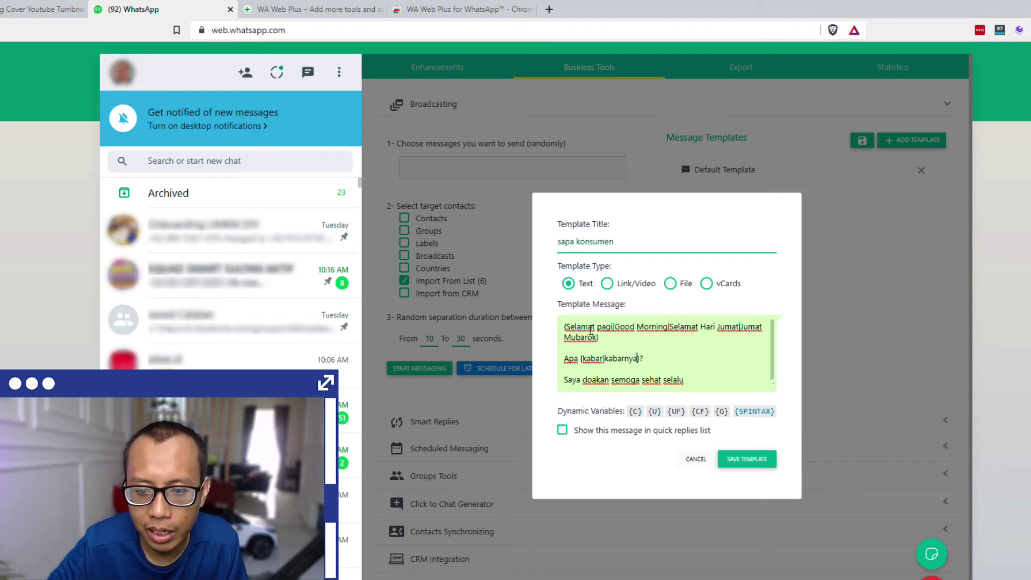
key("Right")
type("kang")
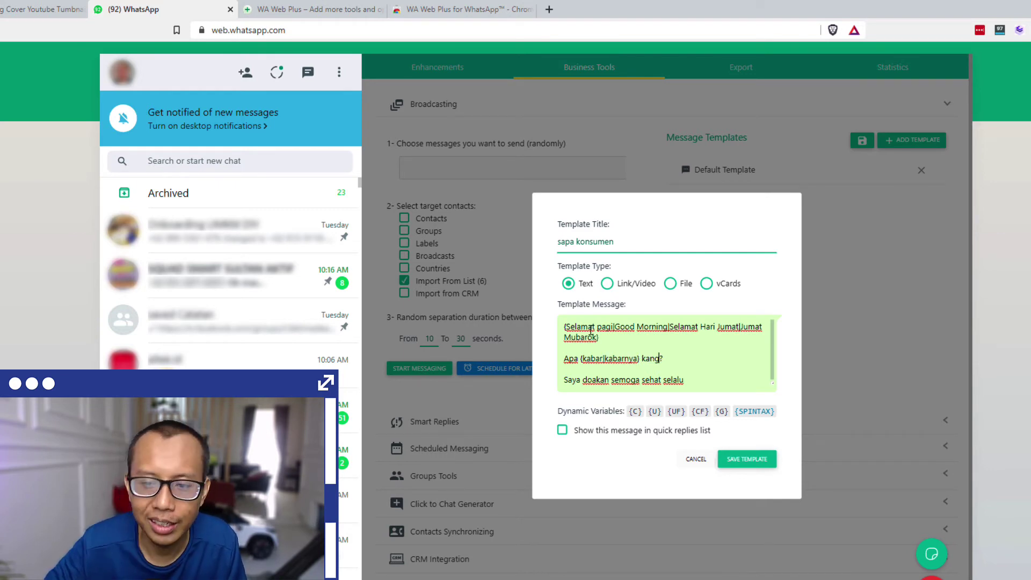
Wrap "Saya" in spintax braces at the start of the well-wishing line and add the sender's first name as an alternative.
key("Down")
key("Down")
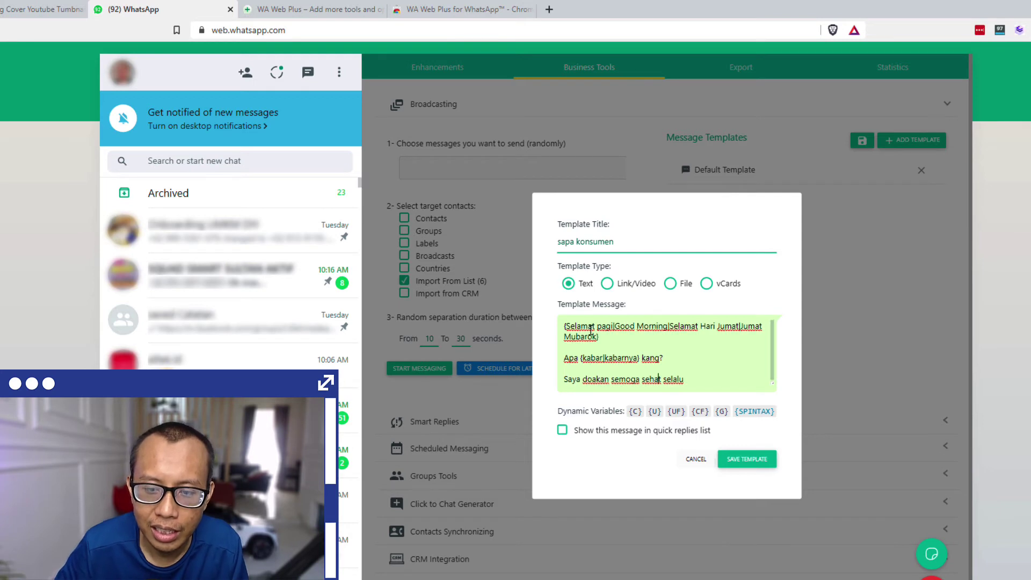
key("Home")
type("{")
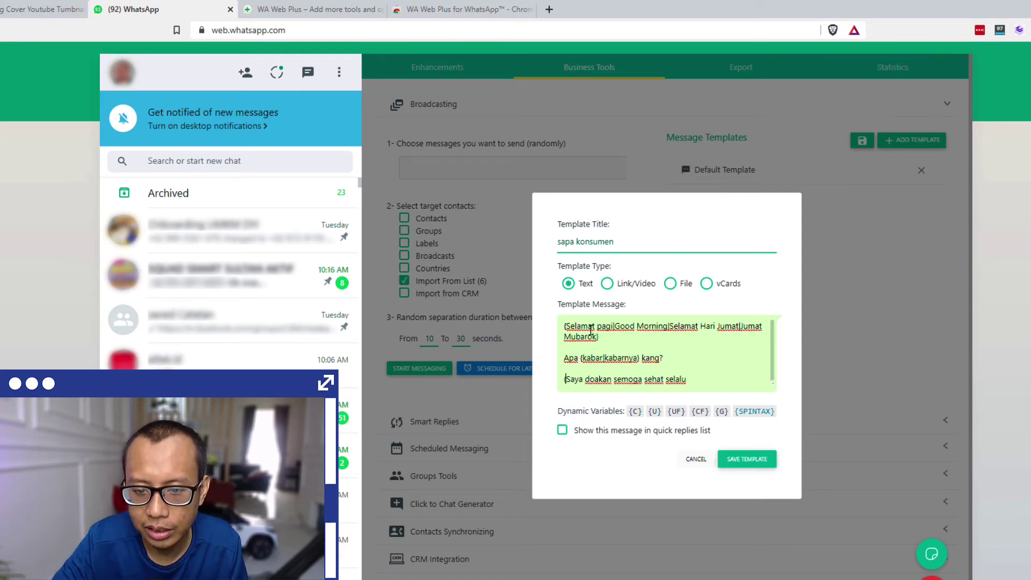
type("{")
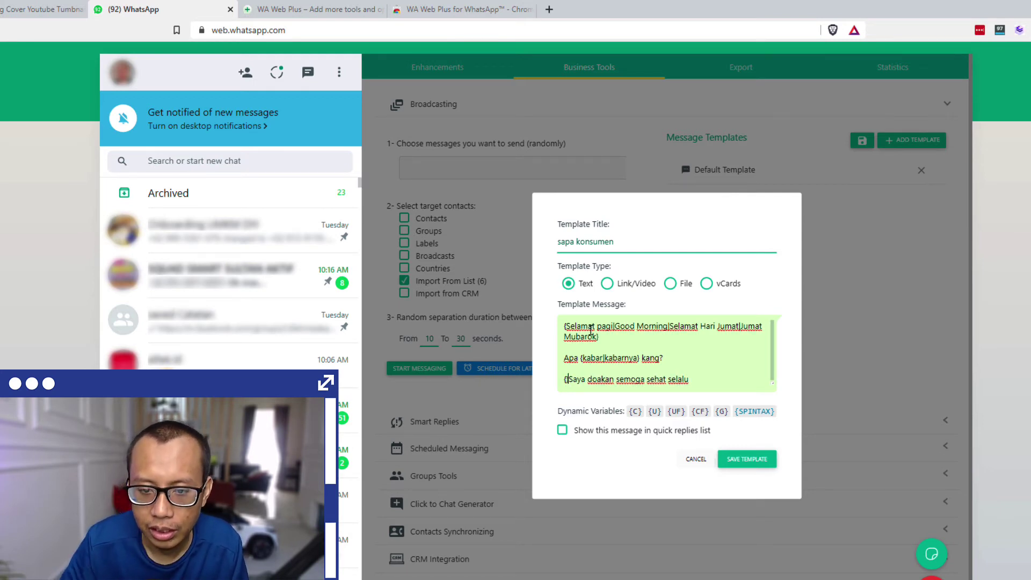
key("shift+Right")
key("shift+Right")
key("shift+Right")
key("shift+Right")
key("ctrl+c")
key("BackSpace")
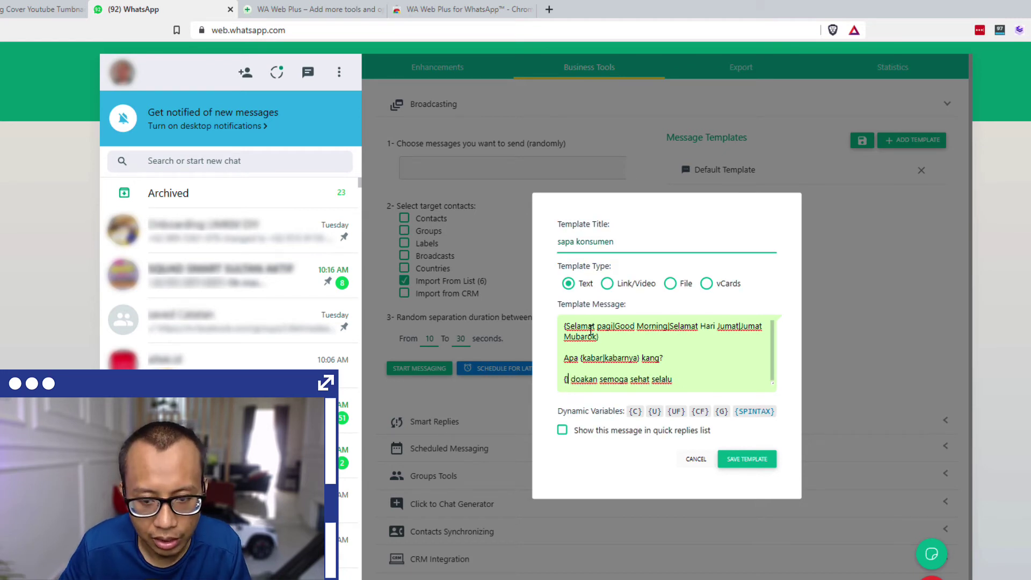
key("ctrl+v")
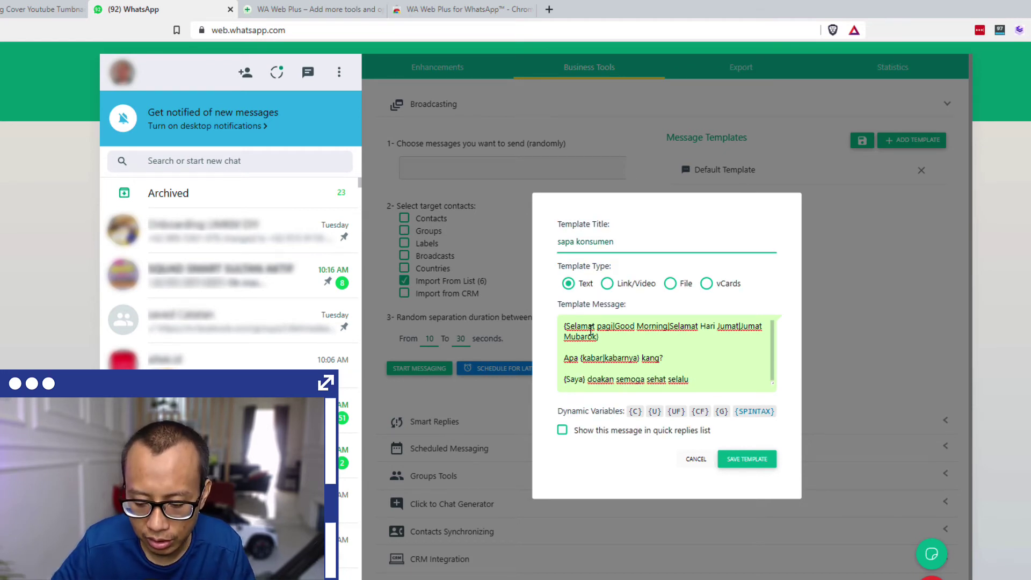
type("|Ari")
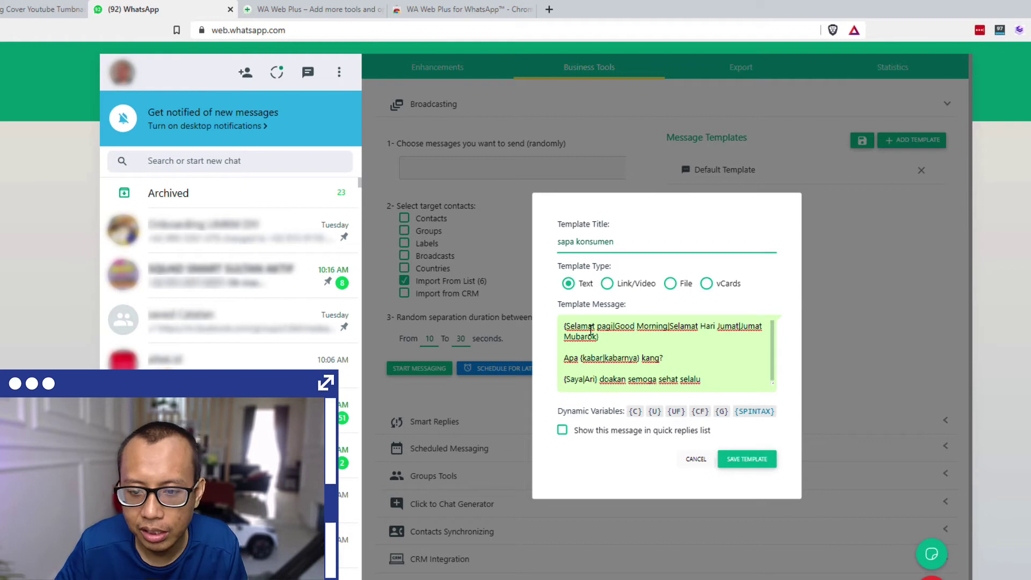
Add an ellipsis after "selalu" at the end of the well-wishing line and enclose "selalu..." in spintax braces.
key("End")
type("...")
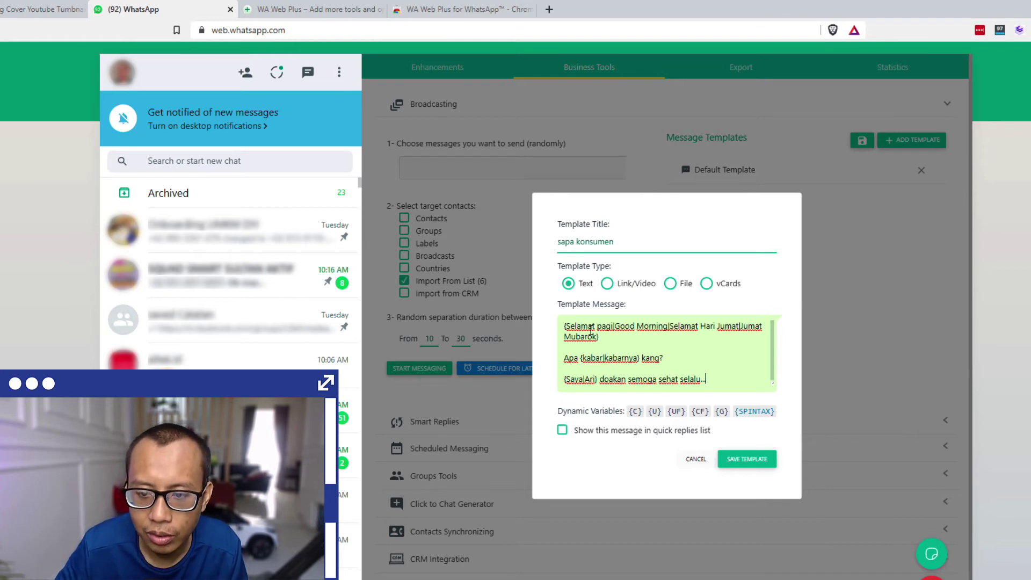
key("Left")
key("Left")
key("Left")
key("Left")
key("Left")
key("Left")
key("Left")
key("Left")
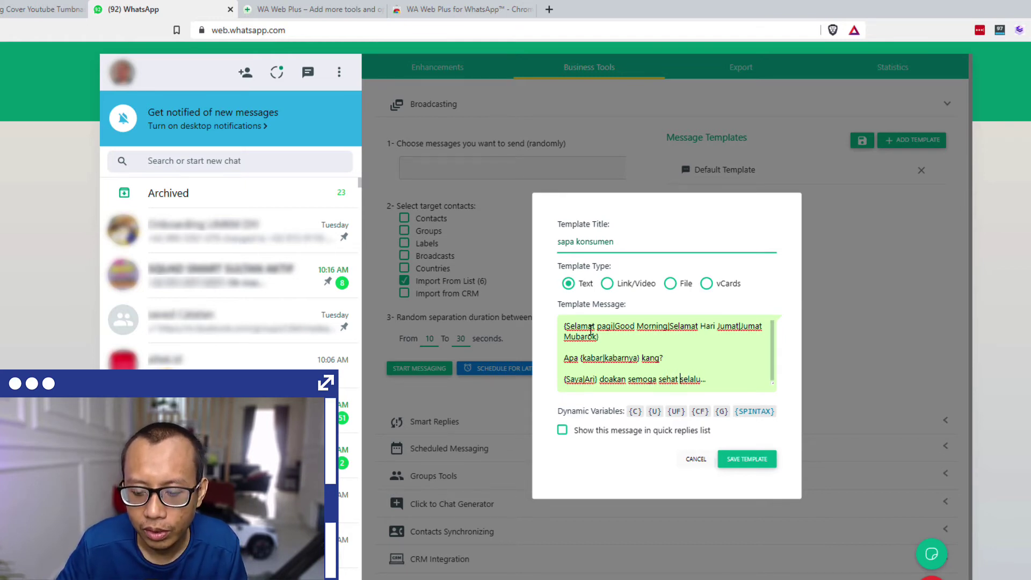
type("{")
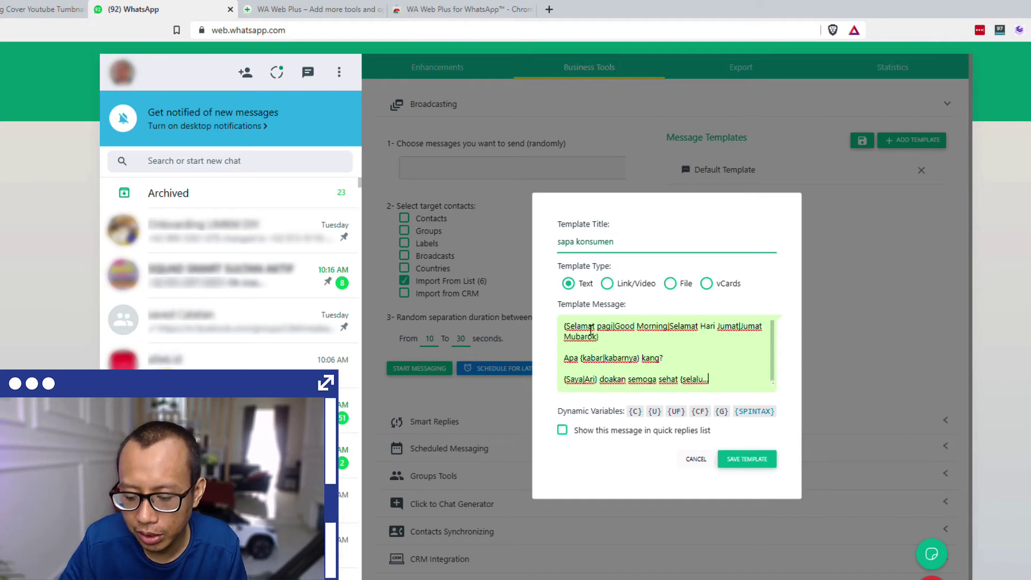
type("}")
Add "selalu." and "selalu" as further options after "selalu..." inside the braces, separated by vertical bars.
key("Left")
key("Left")
key("Left")
key("Left")
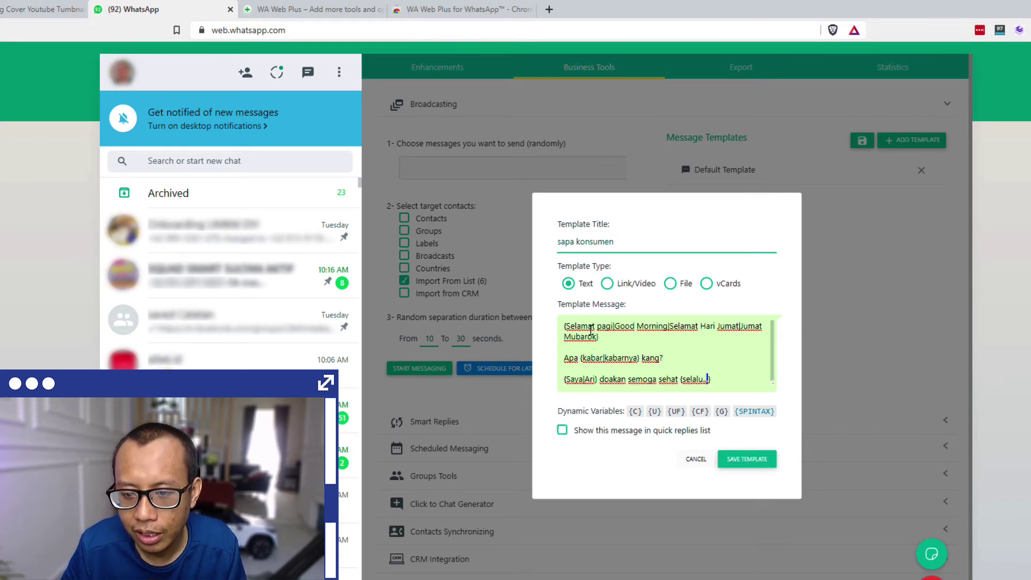
key("shift+Left")
key("shift+Left")
key("shift+Left")
key("shift+Left")
key("shift+Left")
key("shift+Left")
key("shift+Left")
key("shift+Left")
key("shift+Left")
key("ctrl+c")
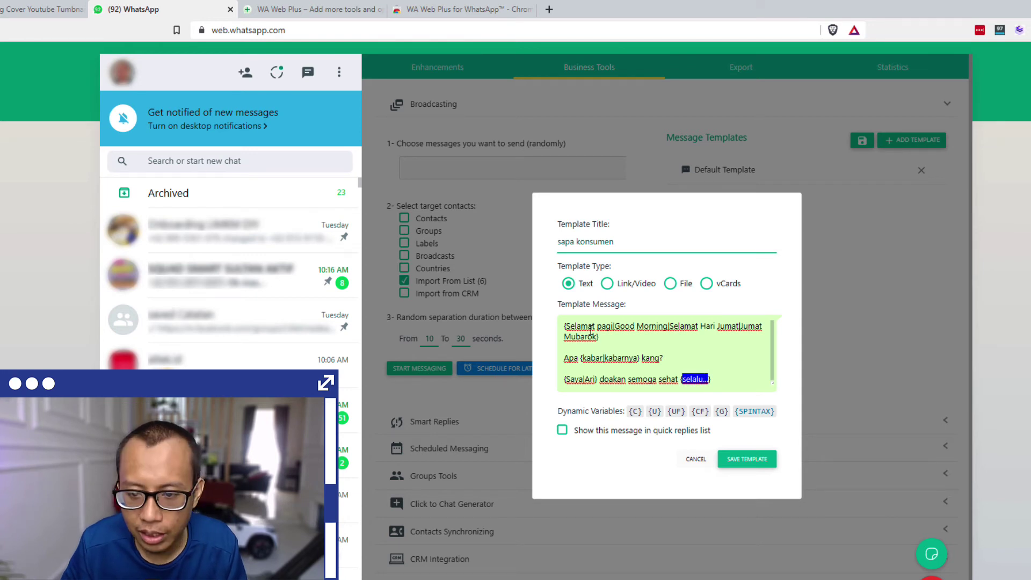
key("Right")
type("|")
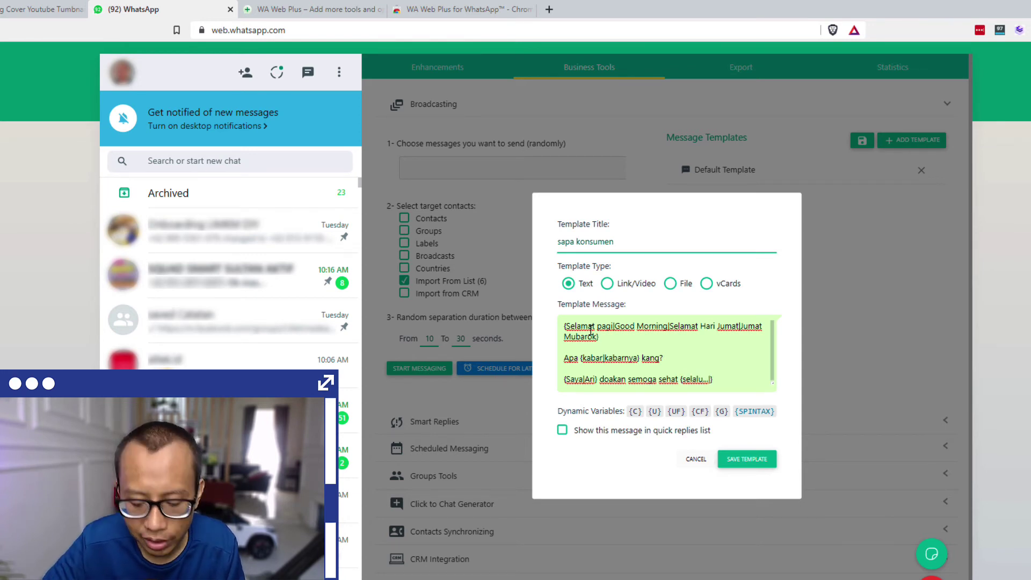
key("ctrl+v")
key("BackSpace")
key("BackSpace")
key("BackSpace")
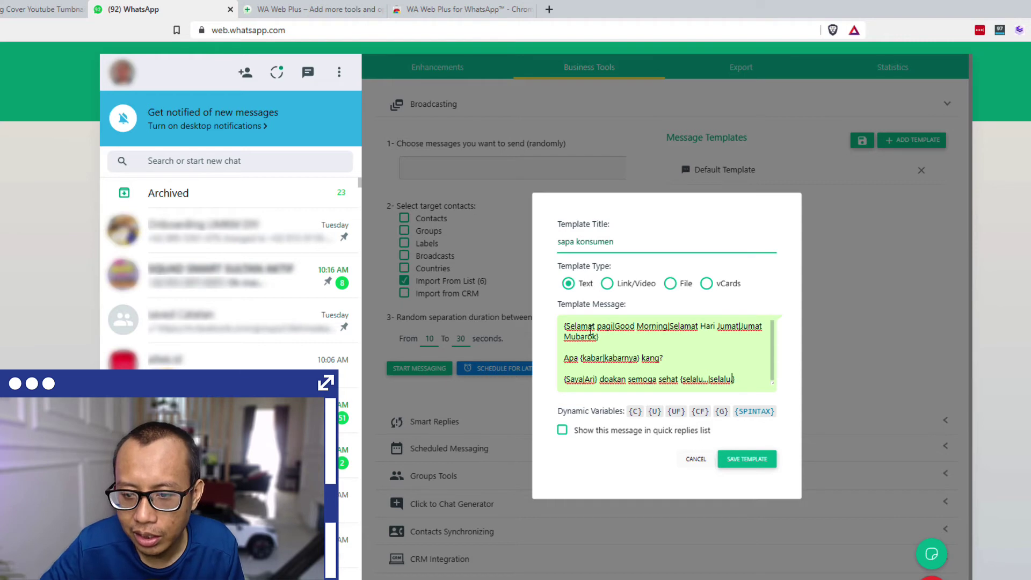
type(".")
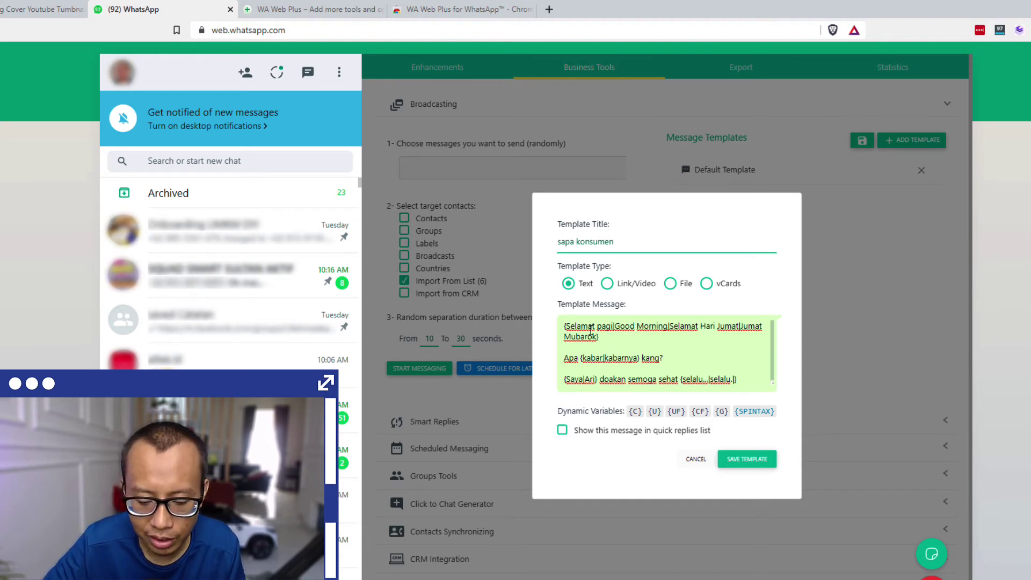
type("|selalu")
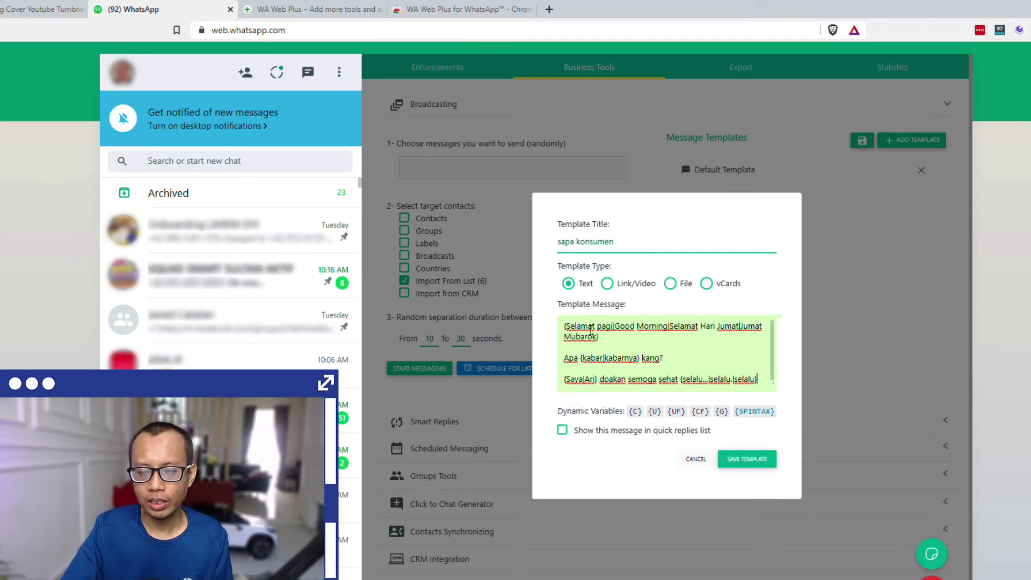
Start a new paragraph below the well-wishing line and insert an empty pair of spintax braces there.
key("Return")
key("Return")
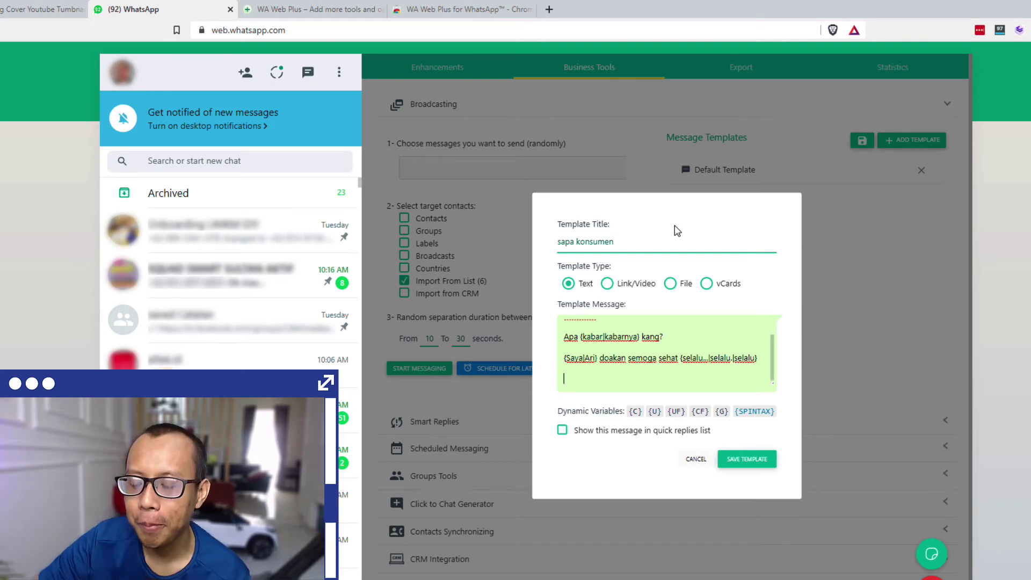
scroll(654, 369, "up", 2)
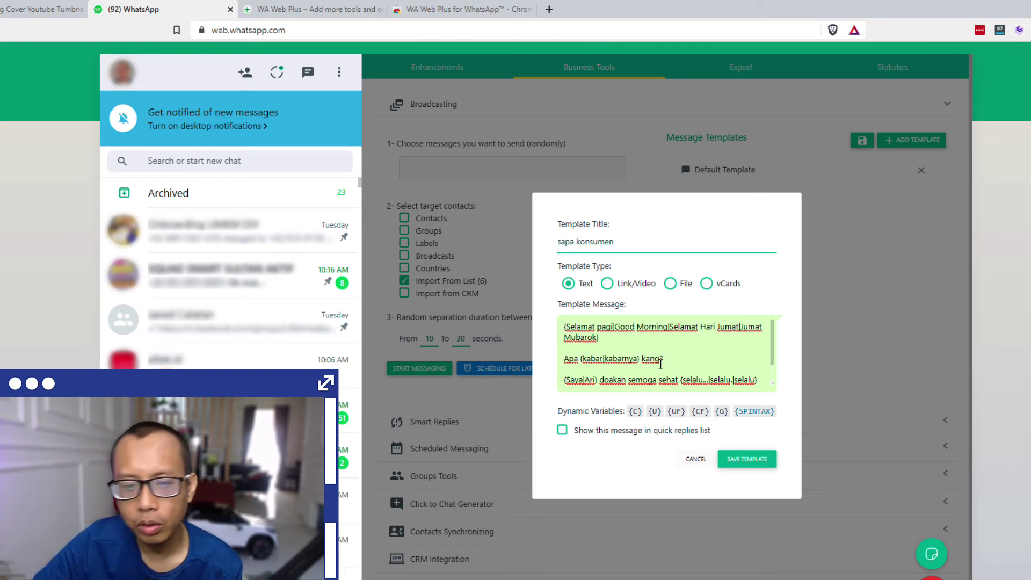
scroll(671, 367, "down", 1)
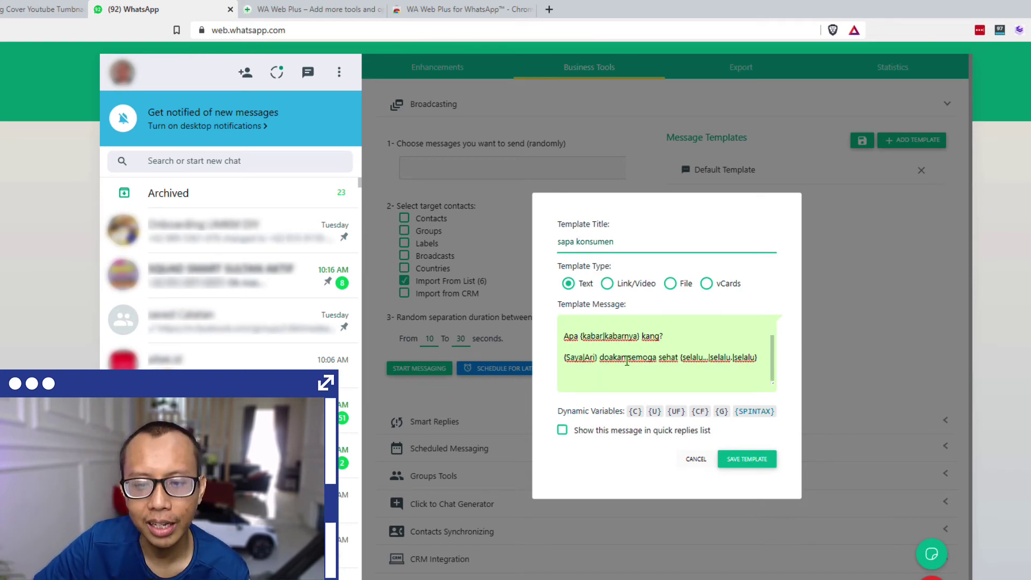
left_click_drag(568, 360, 590, 359)
left_click(589, 358)
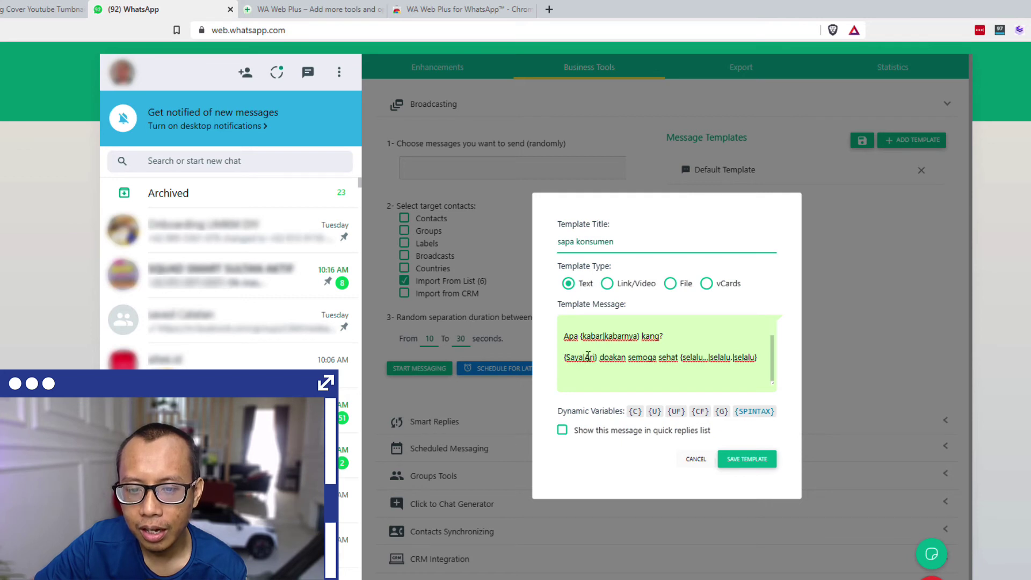
left_click(757, 359)
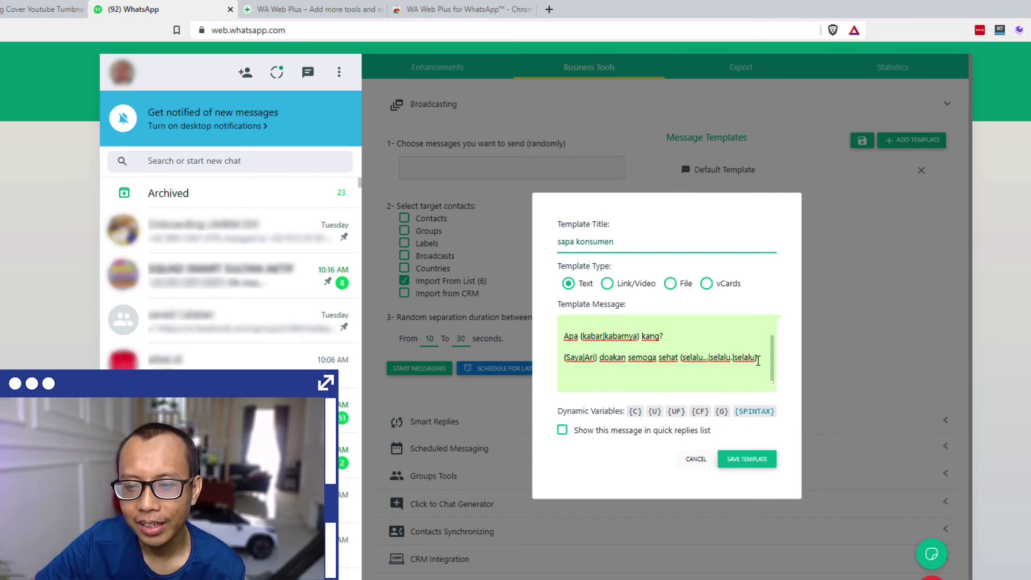
key("Return")
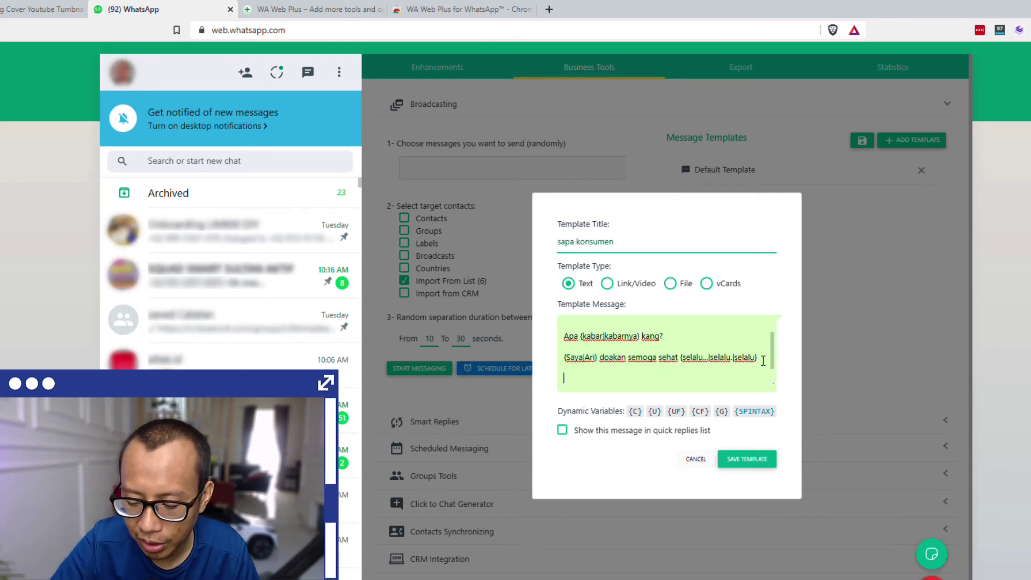
type("{")
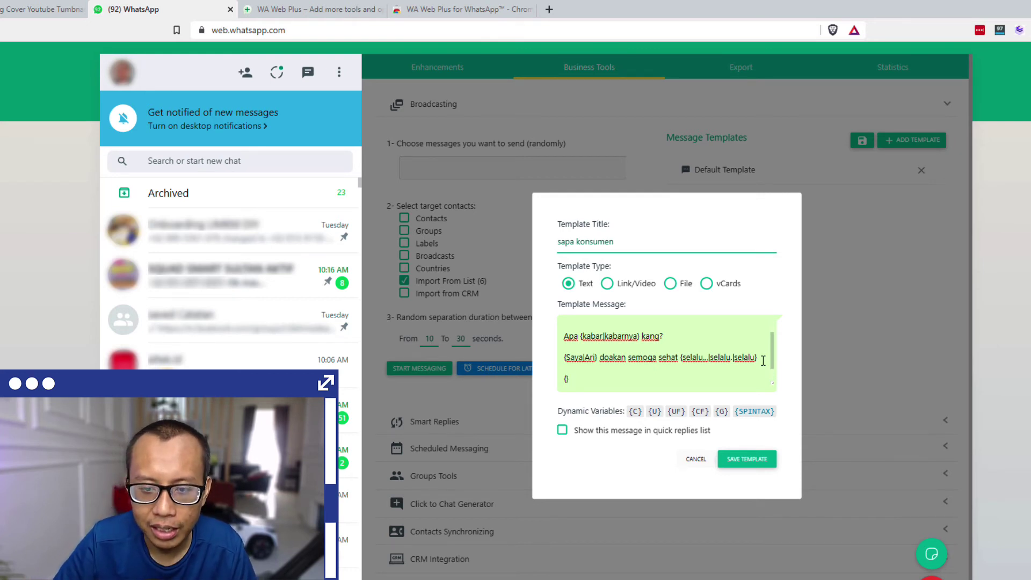
type("}")
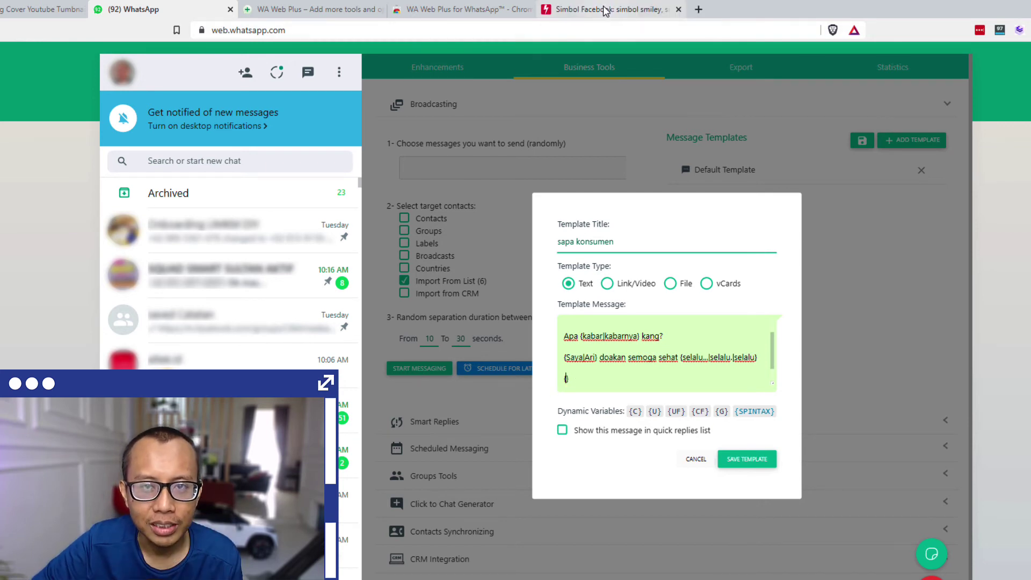
Copy a smiley from the recently used emojis on the Facebook symbols page and paste it inside the empty template braces, followed by a vertical bar.
left_click(606, 10)
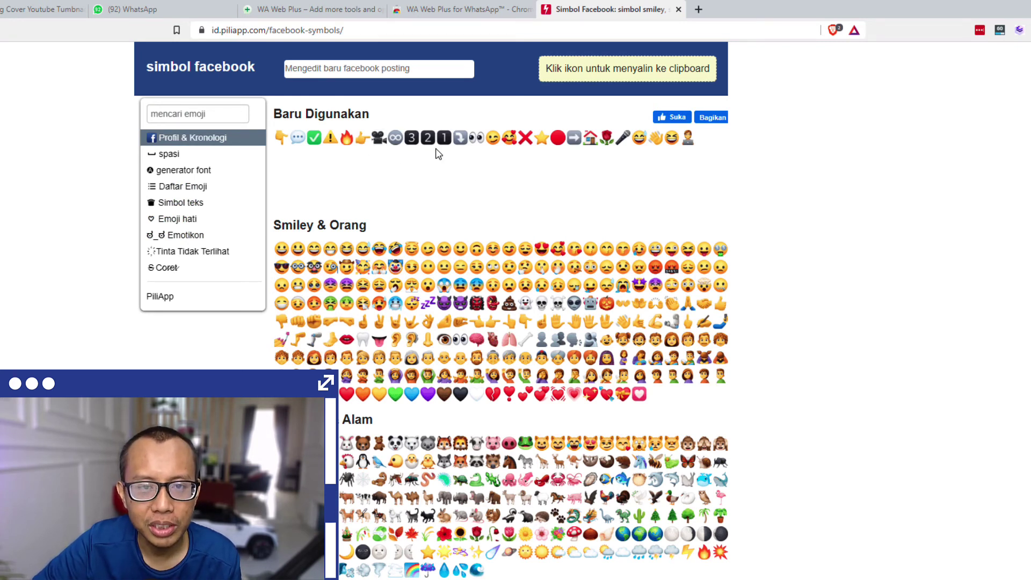
left_click(494, 139)
left_click(173, 6)
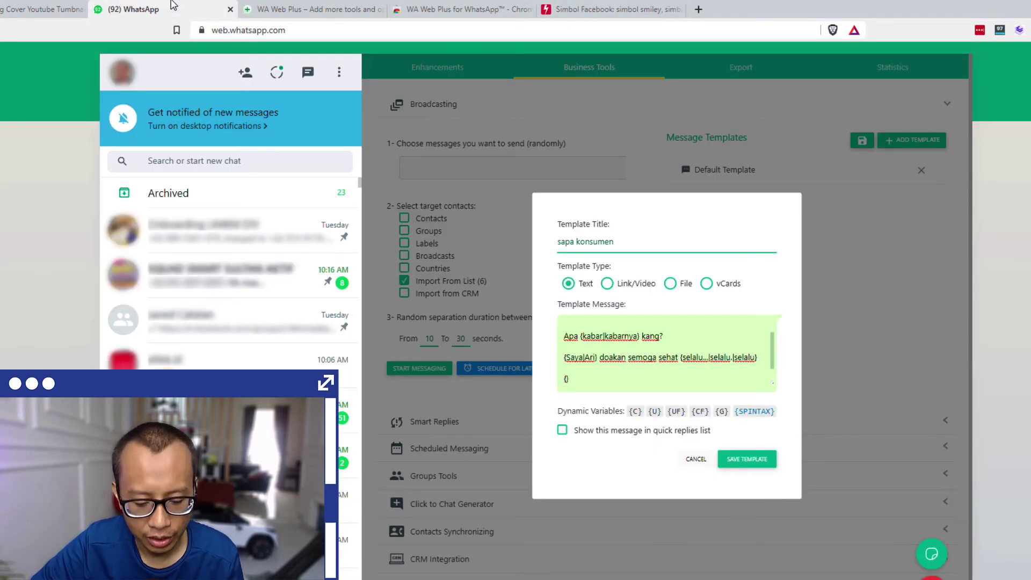
type("😏")
type("|")
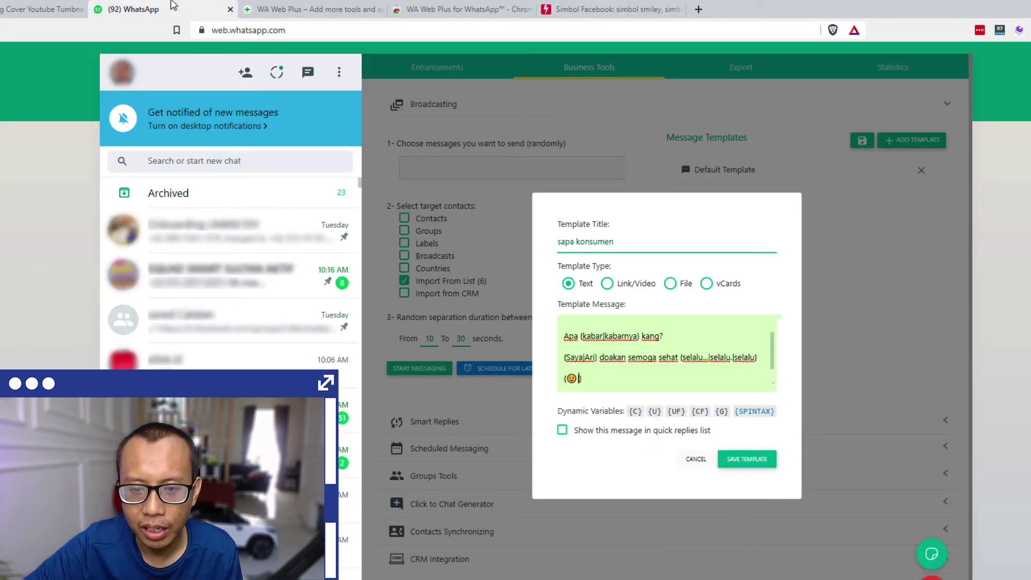
Copy the smiling face with hearts from the recently used Facebook symbols and paste it as the second emoji option in the template, followed by a vertical bar.
left_click(567, 7)
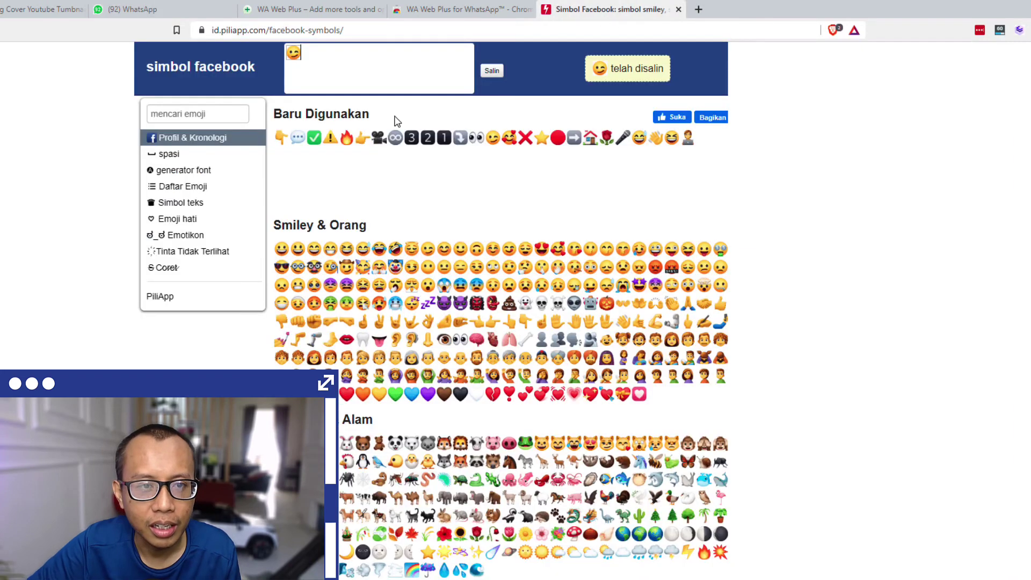
left_click(509, 139)
left_click(162, 6)
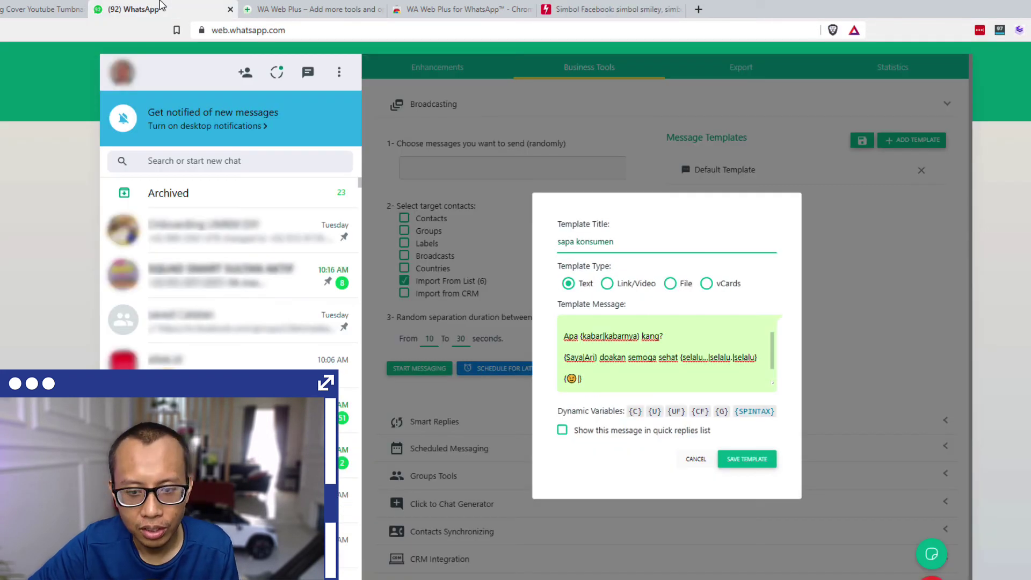
type("😍")
type("|")
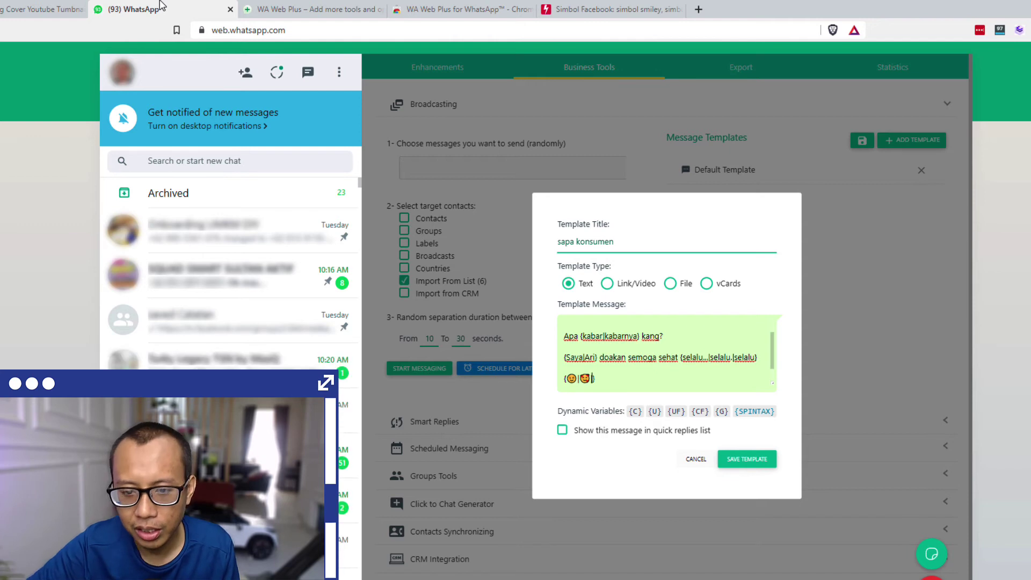
Copy the rose from the recently used Facebook symbols into the template as the third emoji option, and add the sender's first name before the braces.
left_click(591, 8)
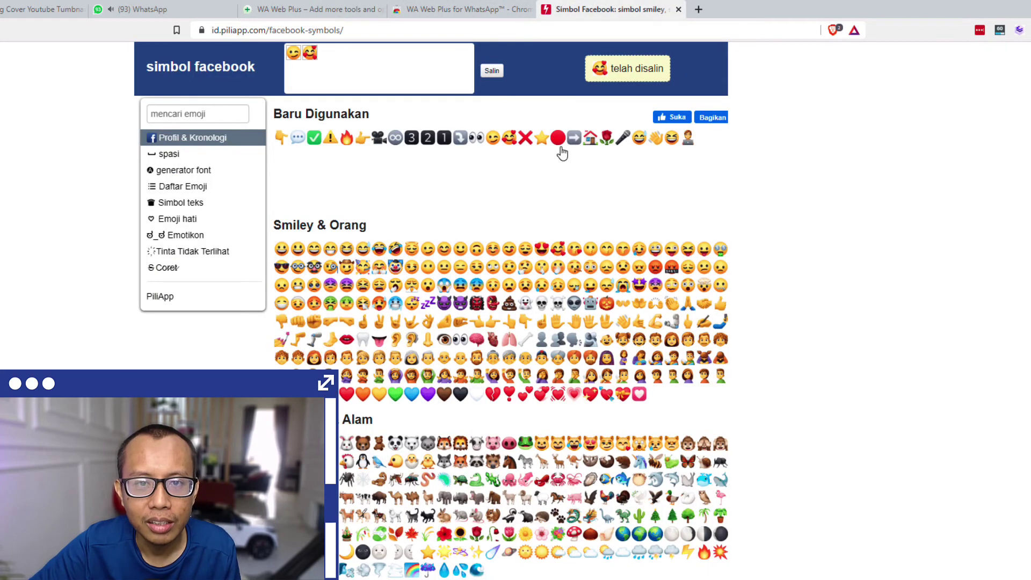
left_click(608, 146)
left_click(153, 6)
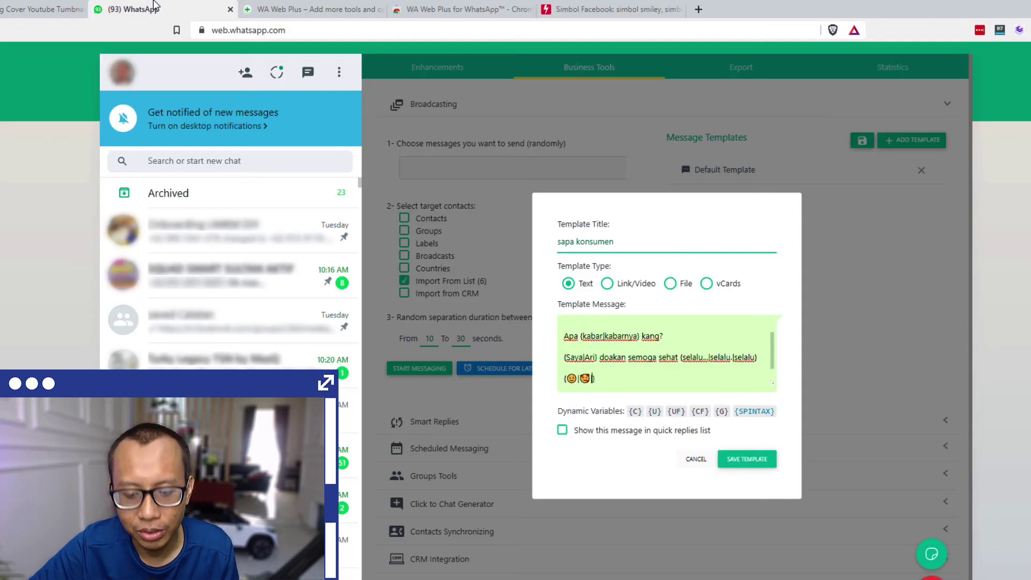
type("🌹")
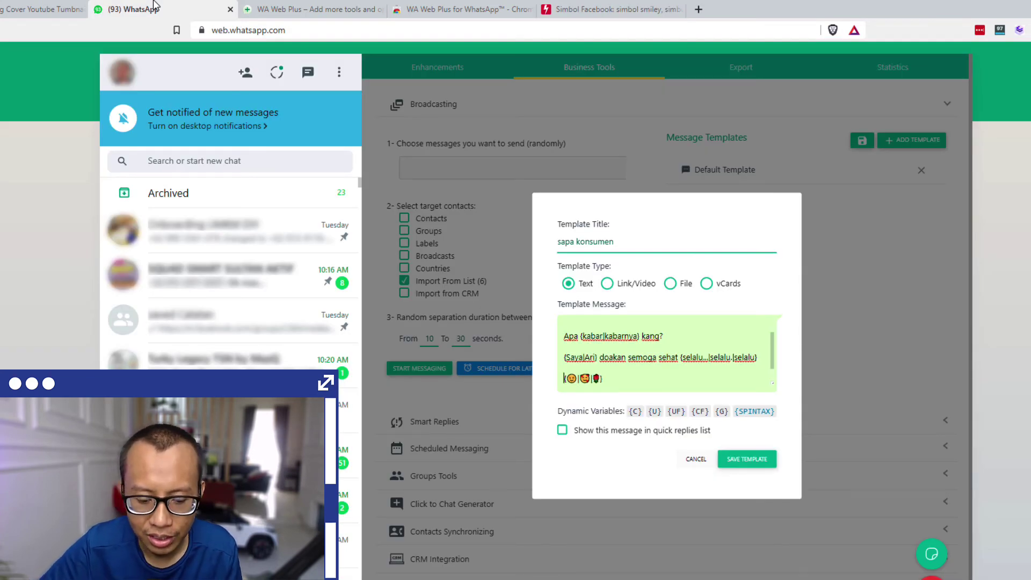
type("Ari")
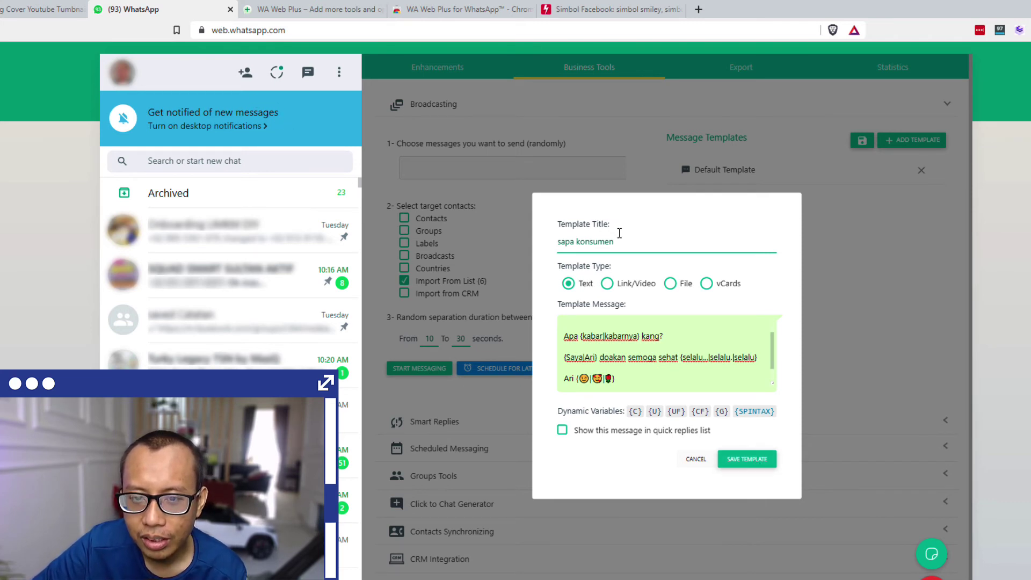
Change the template title to "sapa expertnya" and save the template.
double_click(603, 241)
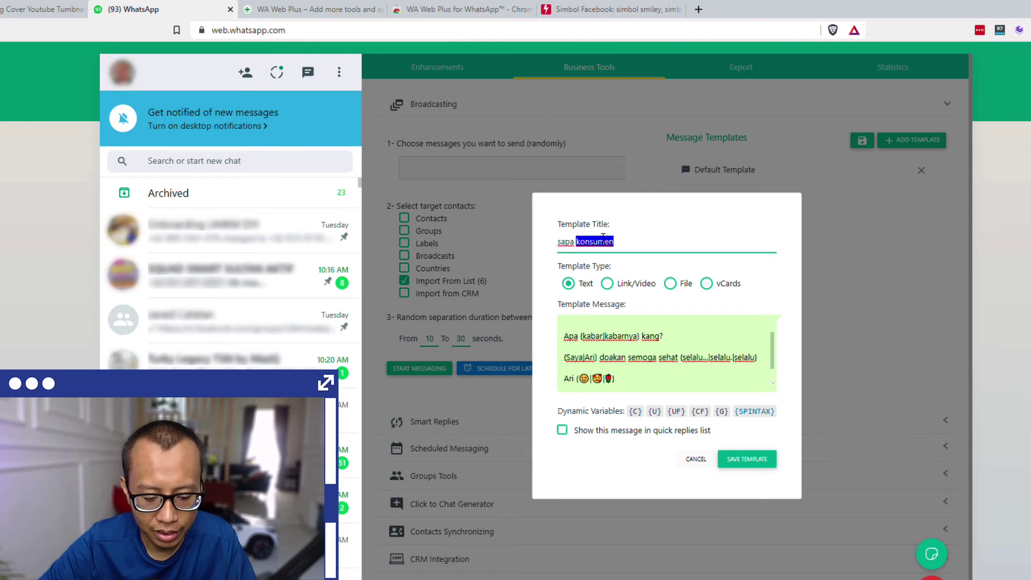
type("expertnya")
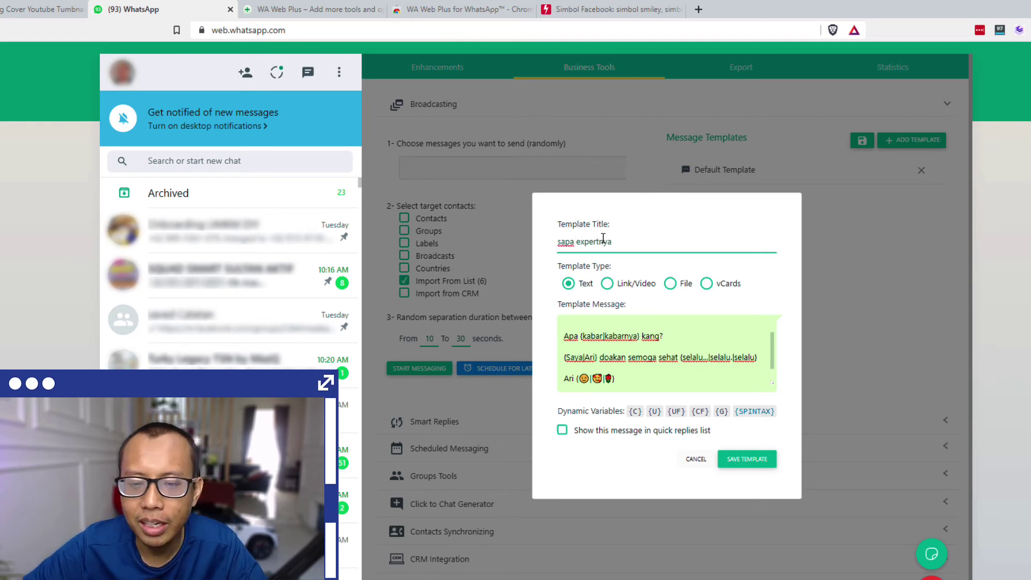
left_click(747, 459)
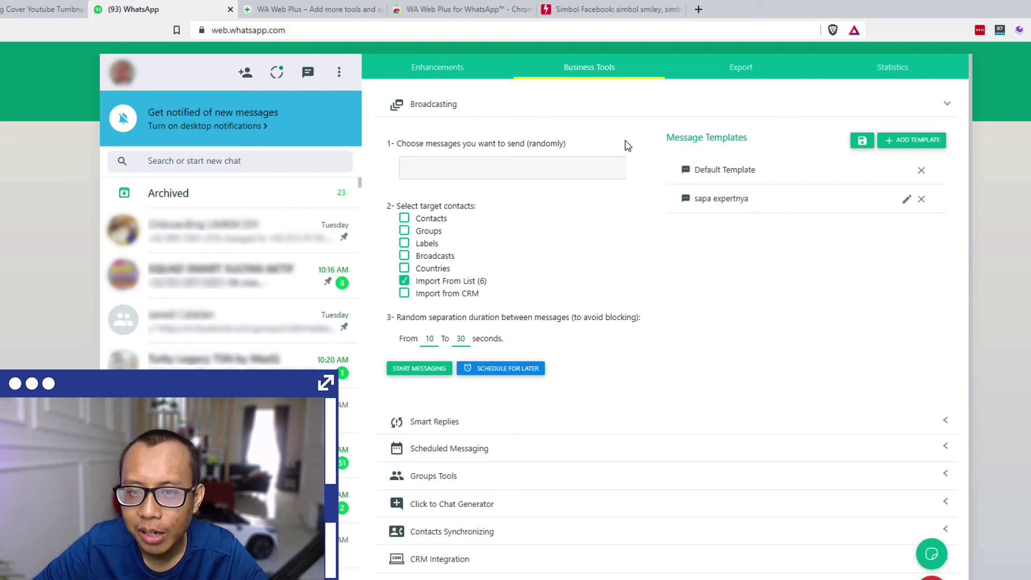
Choose the "sapa expertnya" template as the broadcast message and set the random separation between messages to 1 to 5 seconds.
left_click(562, 170)
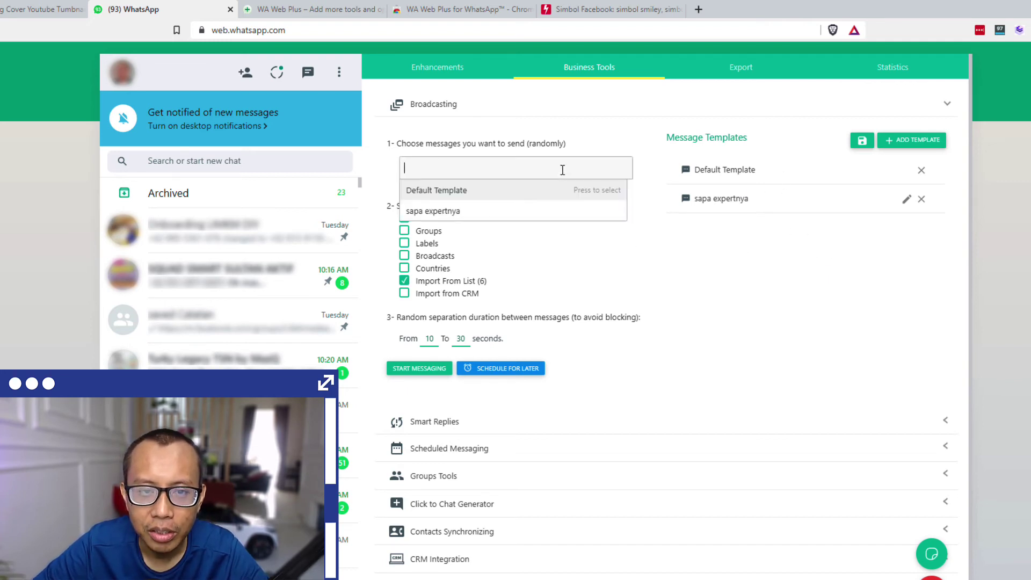
left_click(467, 214)
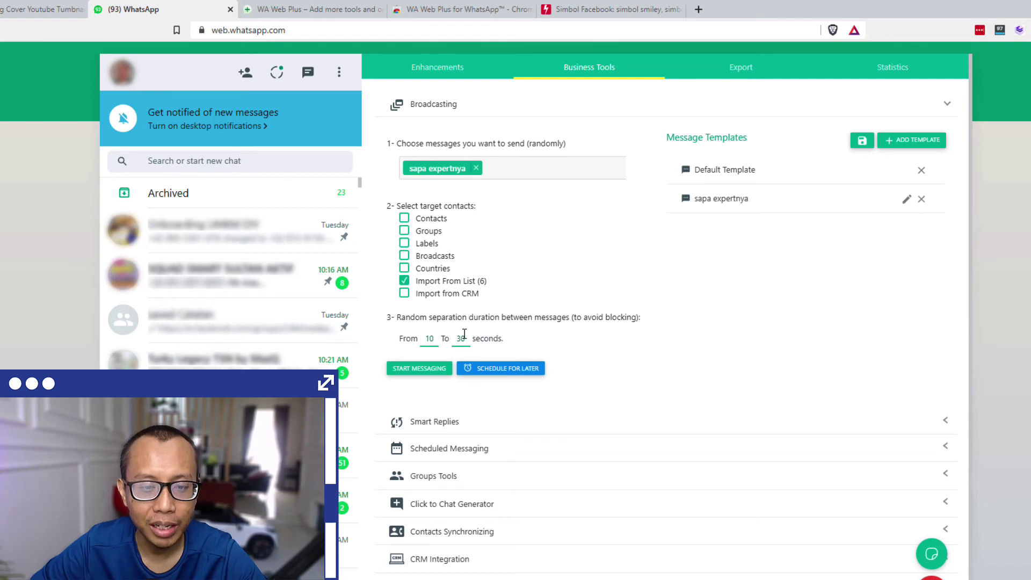
double_click(429, 340)
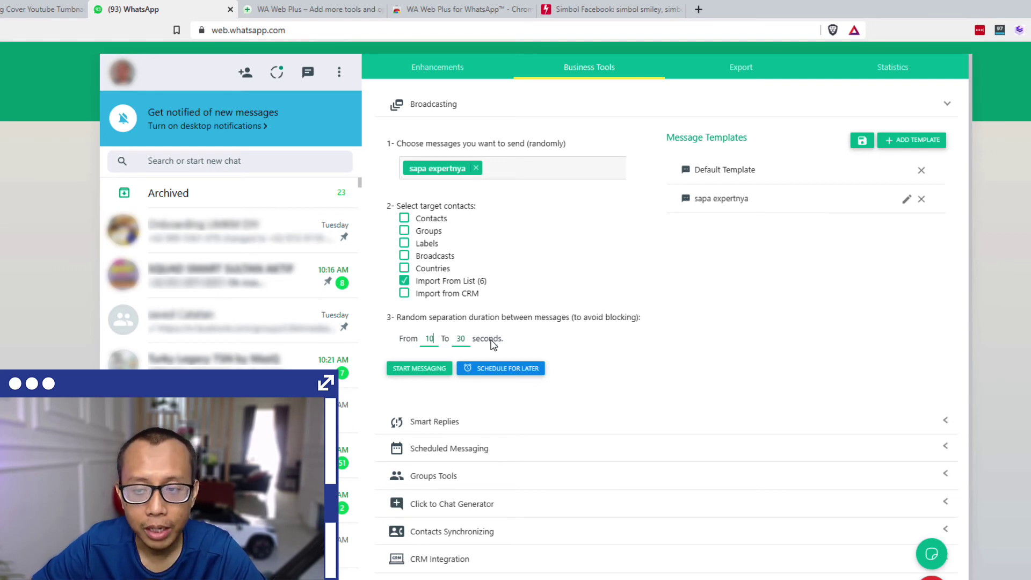
double_click(430, 338)
type("1")
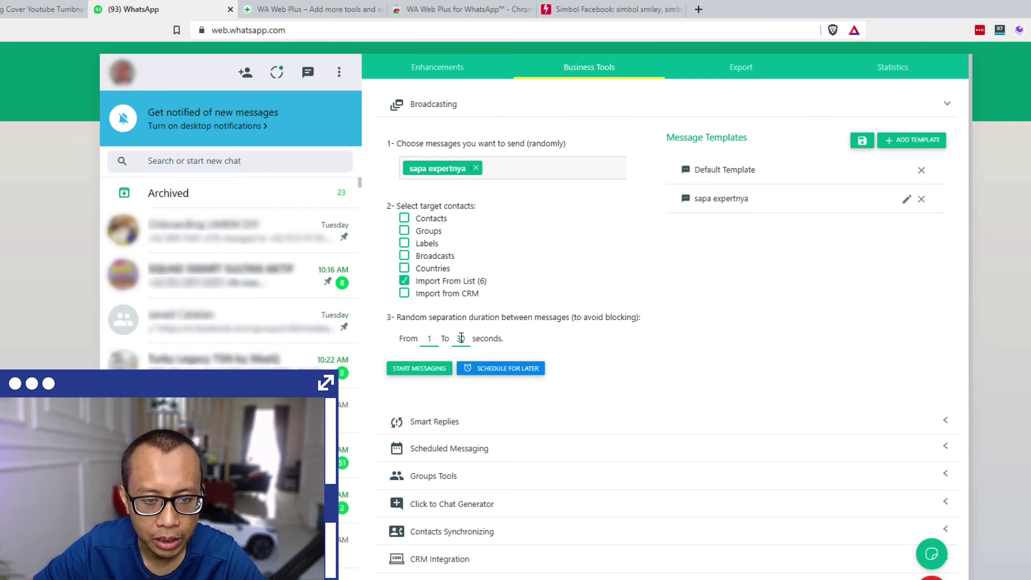
double_click(461, 338)
type("5")
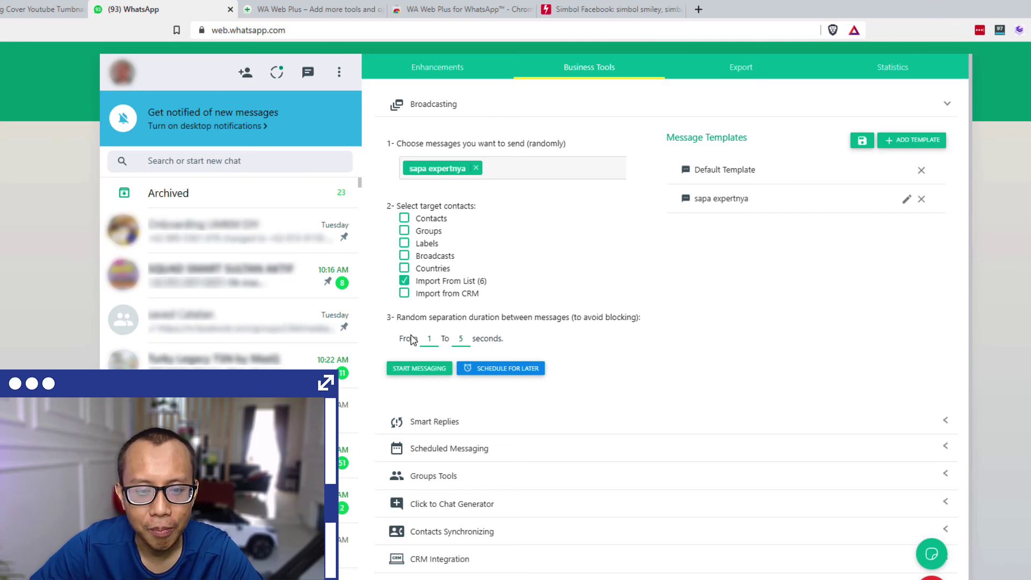
Start the broadcast to the imported list and accept the disclaimer.
left_click(419, 369)
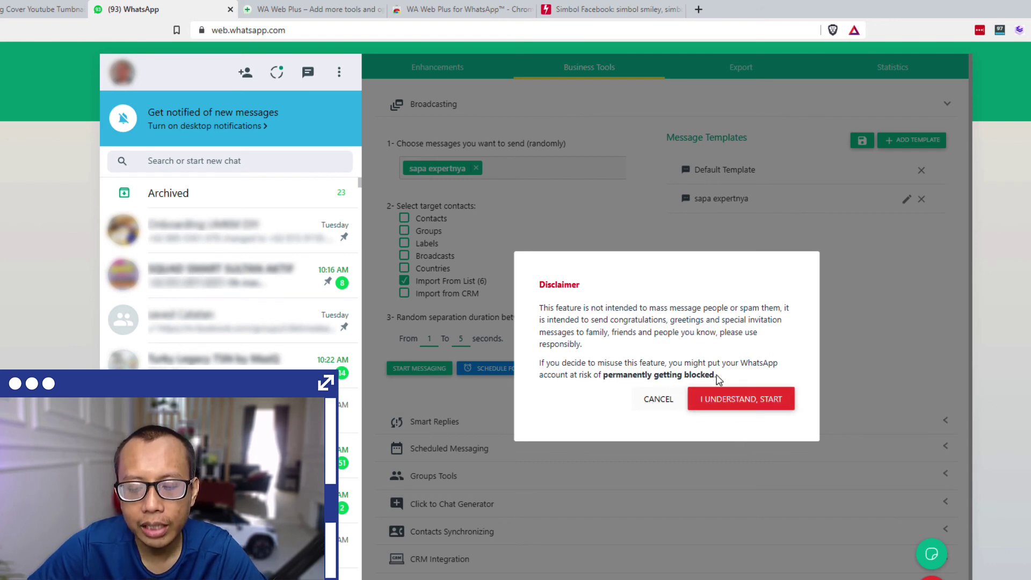
left_click(744, 404)
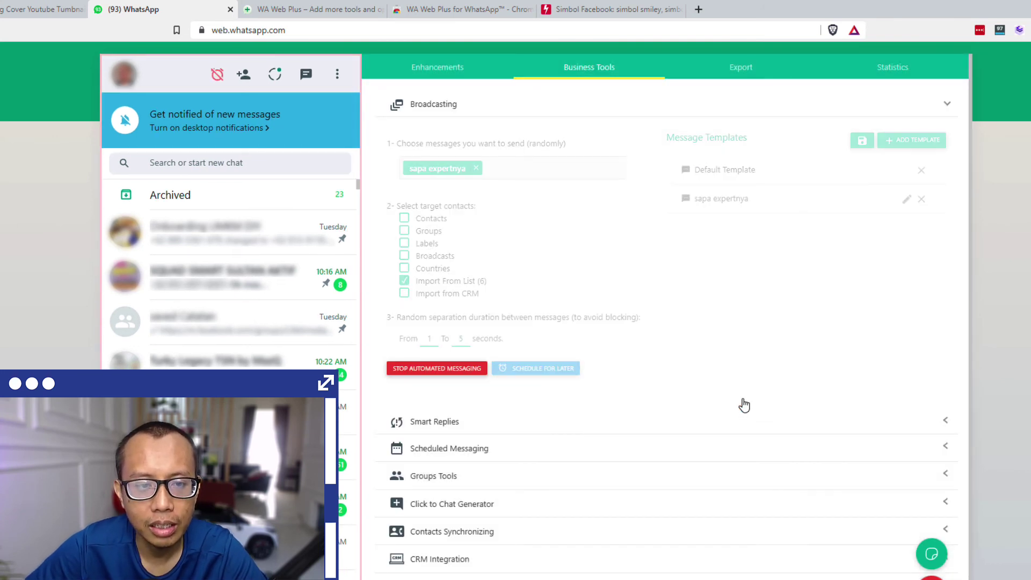